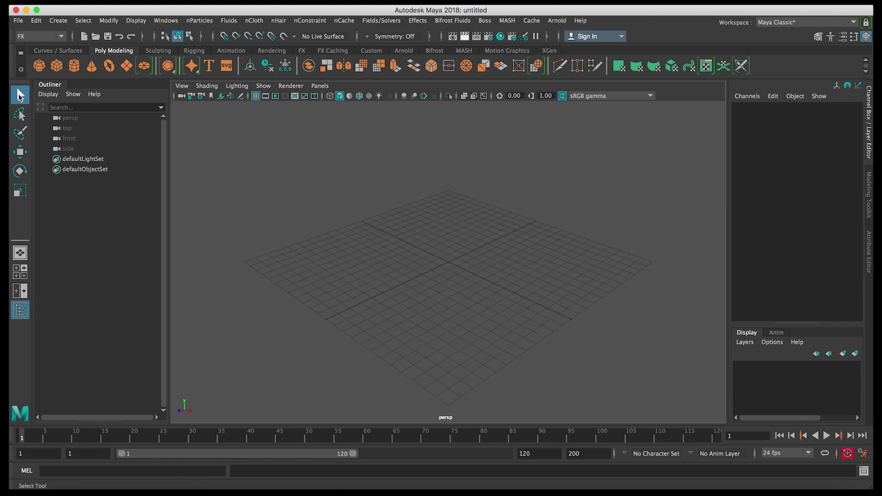
# - Open the Content Browser and browse to Examples > Paint_Effects > Plants brushes
pyautogui.click(158, 20)
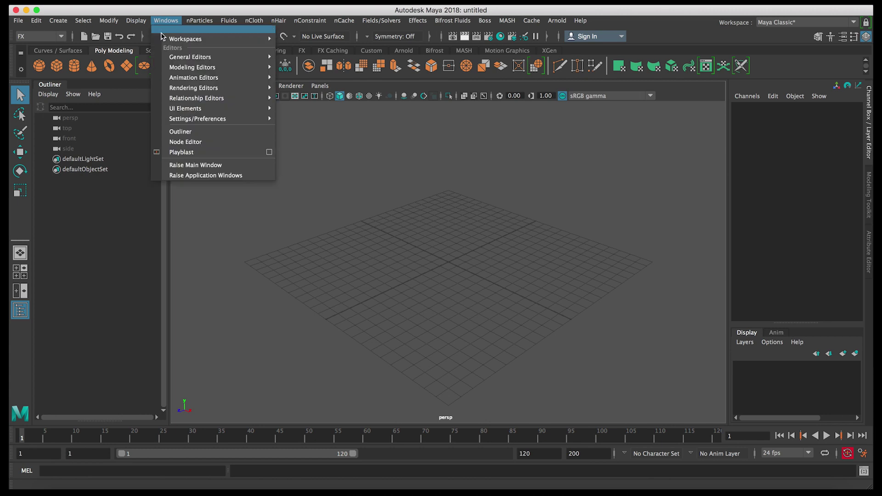
pyautogui.moveTo(181, 59)
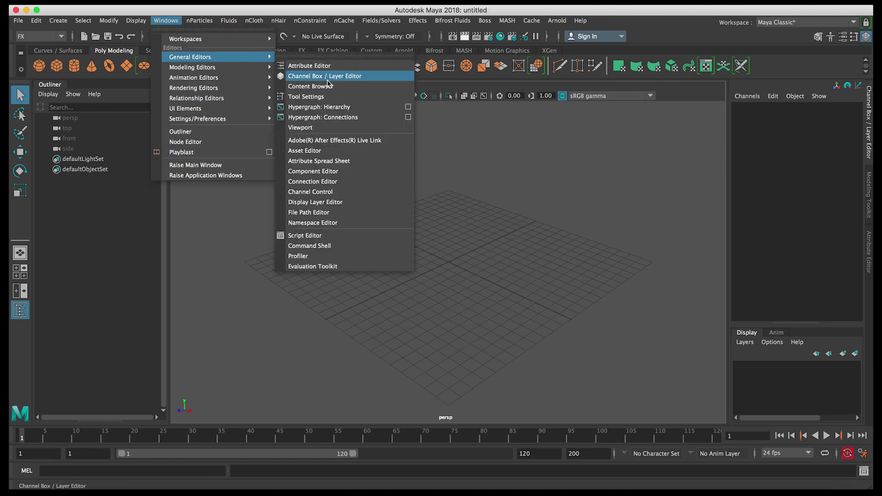
pyautogui.click(323, 87)
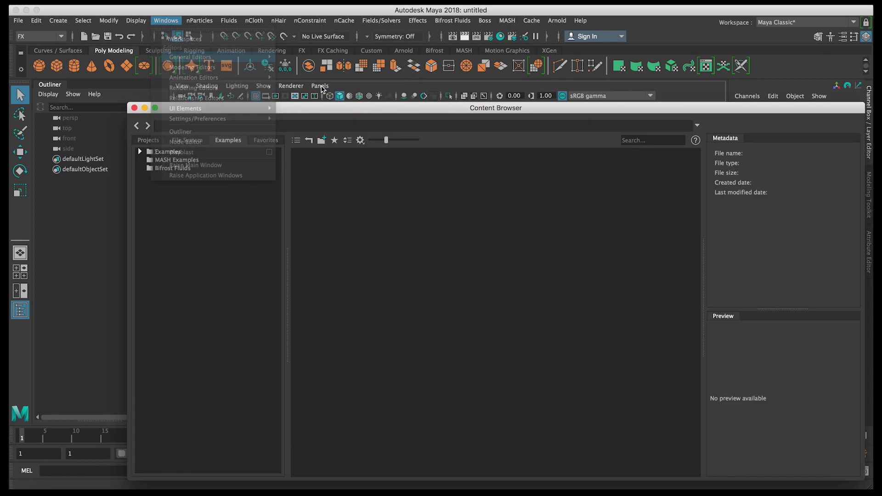
pyautogui.moveTo(384, 109); pyautogui.dragTo(367, 85)
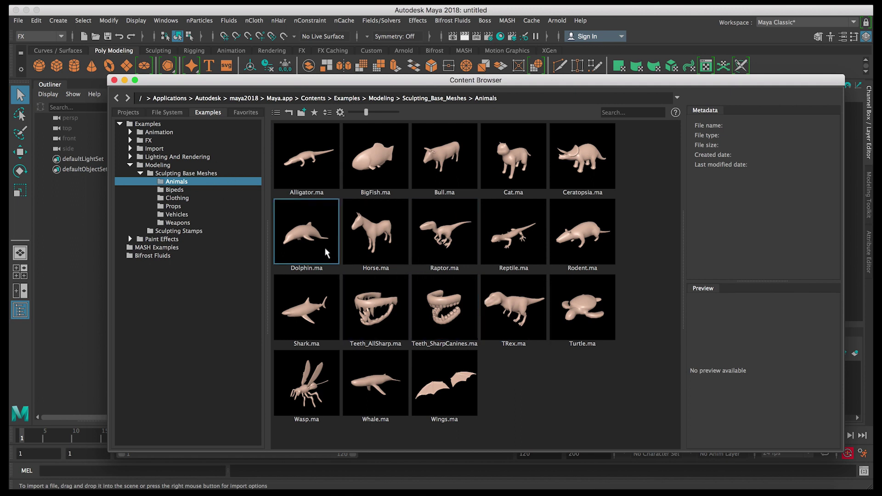
pyautogui.click(130, 165)
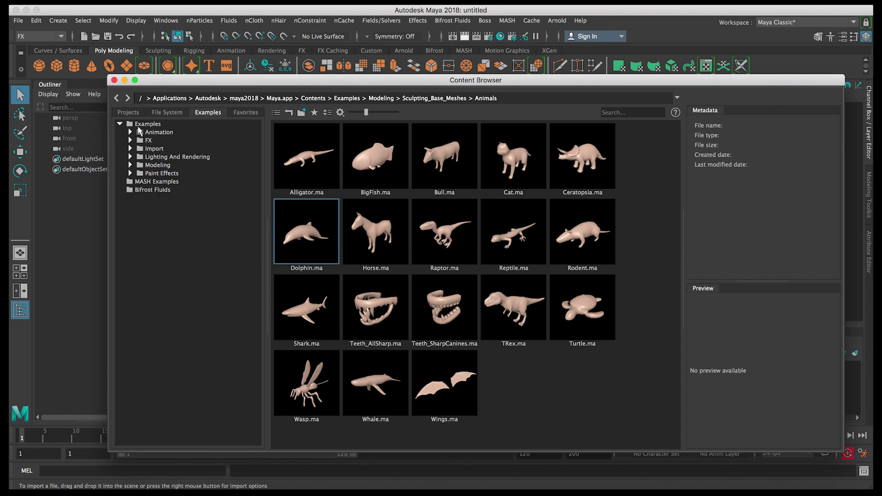
pyautogui.doubleClick(146, 173)
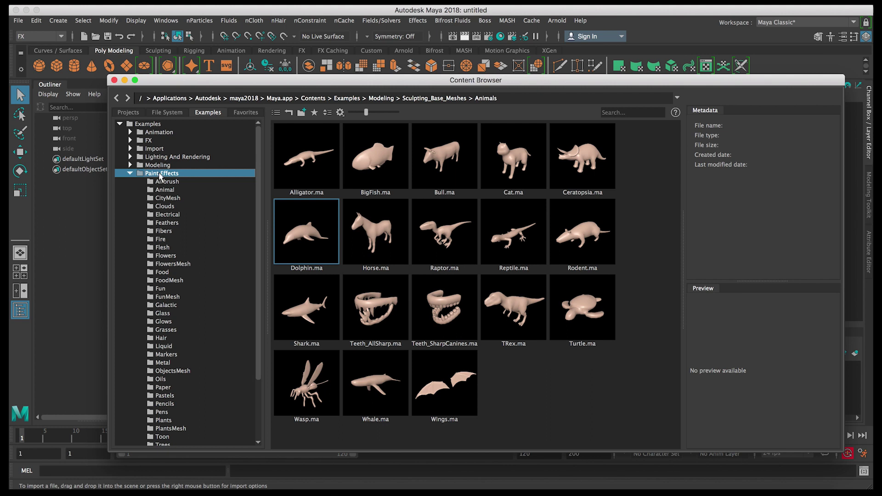
pyautogui.moveTo(258, 192); pyautogui.dragTo(260, 256)
pyautogui.click(178, 346)
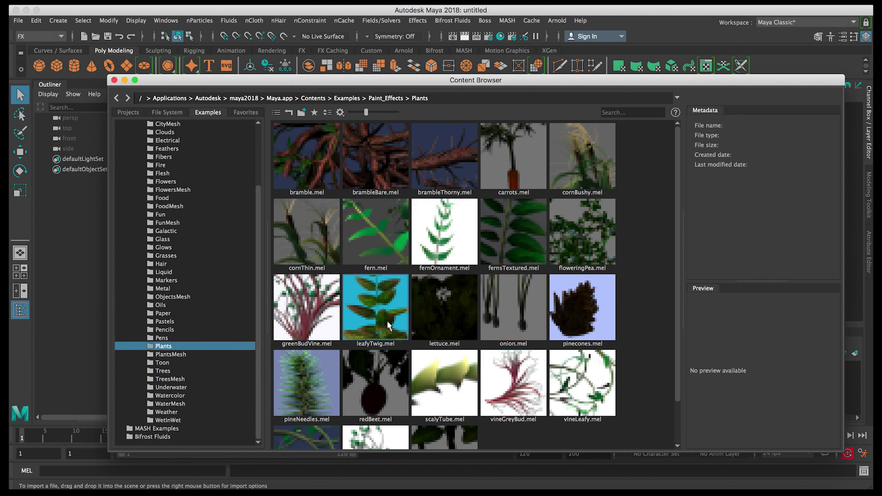
# - Load the bushes.mel brush from the PlantsMesh examples, moving the browser aside
pyautogui.click(170, 355)
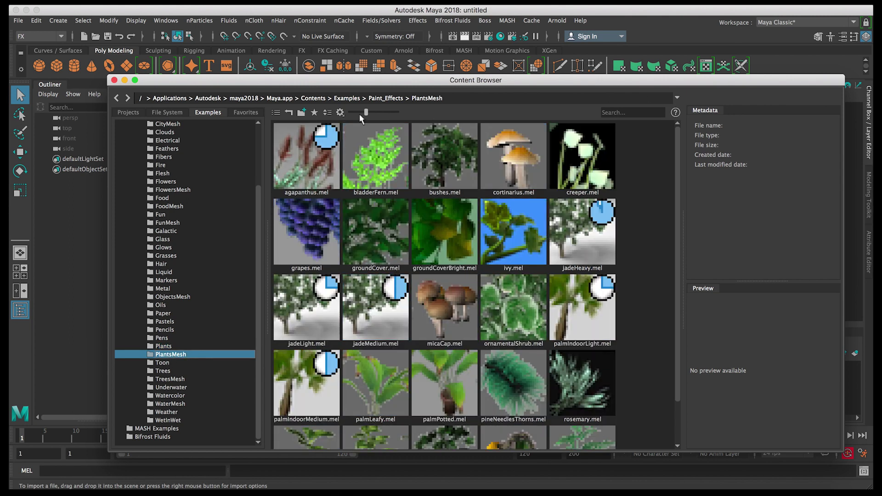
pyautogui.moveTo(329, 83); pyautogui.dragTo(501, 95)
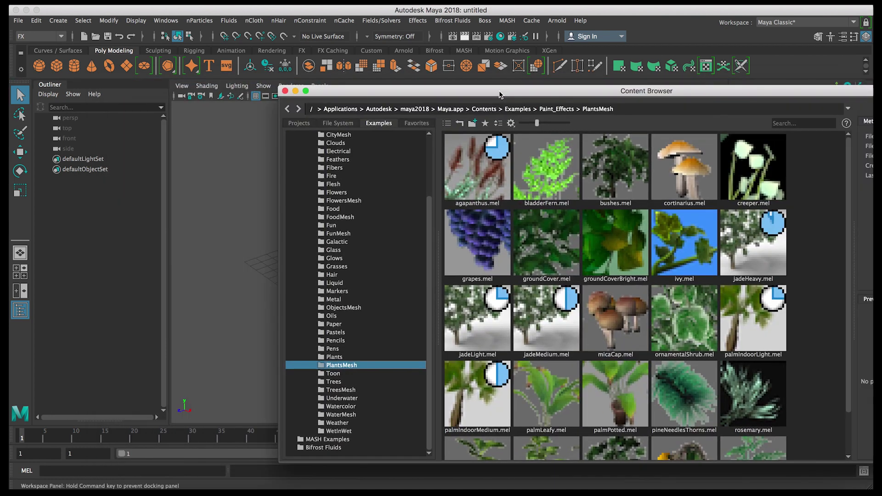
pyautogui.click(616, 162)
pyautogui.moveTo(414, 92); pyautogui.dragTo(555, 92)
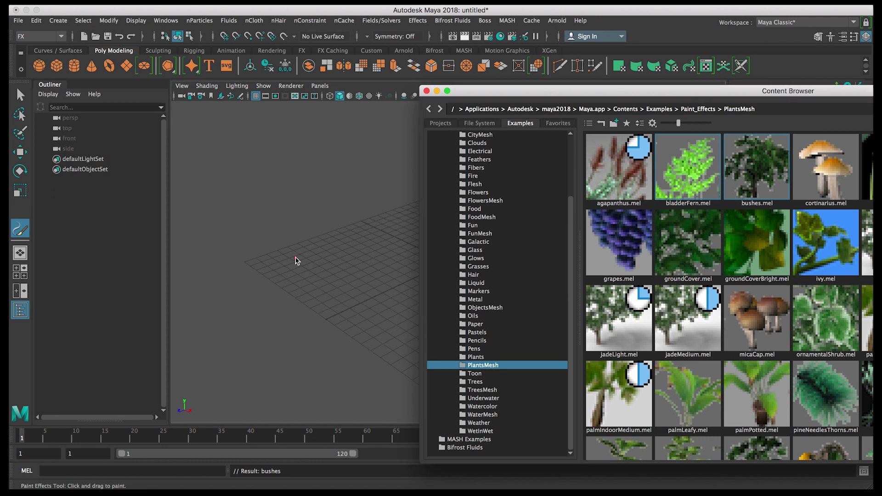
# - Enlarge the brush, paint the strokeBushes1 bush on the grid, and close the Content Browser
pyautogui.click(295, 257)
pyautogui.press('b')
pyautogui.moveTo(296, 257)
pyautogui.mouseDown()
pyautogui.moveTo(386, 257)
pyautogui.moveTo(339, 268)
pyautogui.moveTo(308, 260)
pyautogui.moveTo(330, 275)
pyautogui.mouseUp()
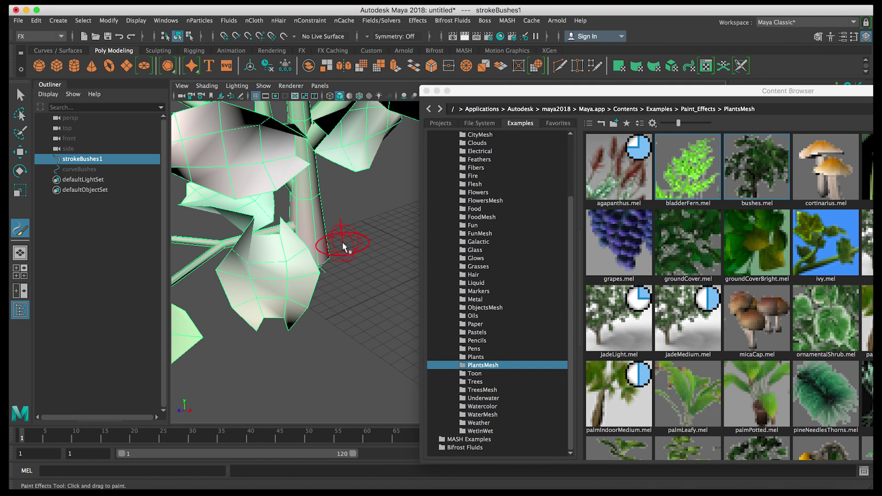
pyautogui.press('q')
pyautogui.click(427, 91)
pyautogui.click(446, 208)
pyautogui.keyDown('alt'); pyautogui.moveTo(448, 245); pyautogui.dragTo(369, 178, button='right'); pyautogui.keyUp('alt')
pyautogui.keyDown('alt'); pyautogui.moveTo(369, 177); pyautogui.dragTo(353, 200, button='middle'); pyautogui.keyUp('alt')
pyautogui.keyDown('alt'); pyautogui.moveTo(353, 201); pyautogui.dragTo(389, 183); pyautogui.keyUp('alt')
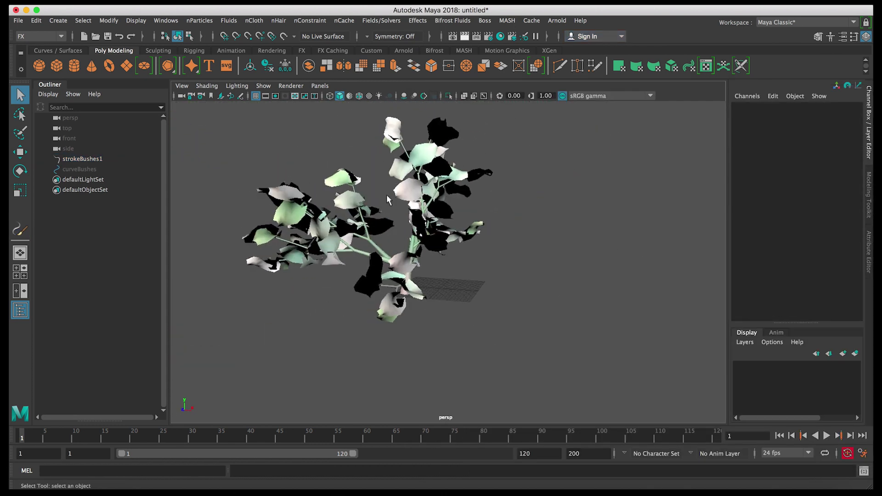
# - Select strokeBushes1 and orbit around it to inspect it from several angles
pyautogui.click(399, 258)
pyautogui.press('w')
pyautogui.scroll(8, 458, 292)
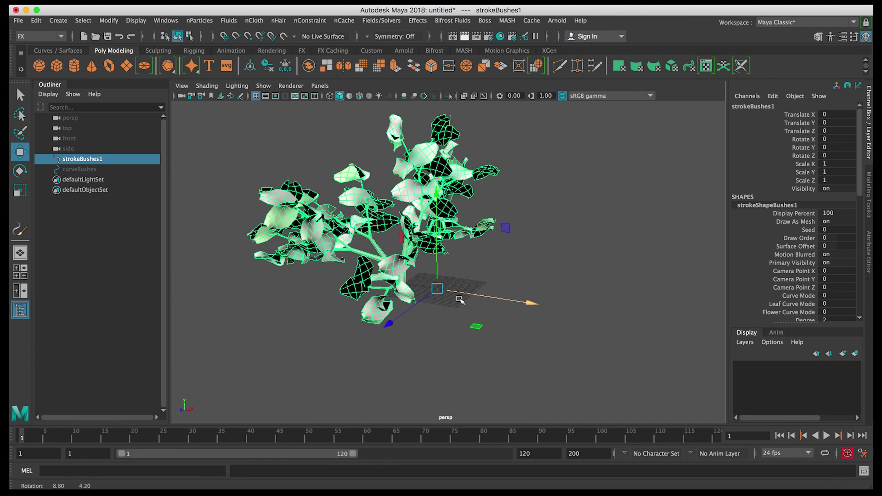
pyautogui.keyDown('alt'); pyautogui.moveTo(428, 277); pyautogui.dragTo(437, 286, button='middle'); pyautogui.keyUp('alt')
pyautogui.keyDown('alt'); pyautogui.moveTo(437, 286); pyautogui.dragTo(451, 275); pyautogui.keyUp('alt')
pyautogui.click(354, 159)
pyautogui.keyDown('alt'); pyautogui.moveTo(351, 202); pyautogui.dragTo(375, 260); pyautogui.keyUp('alt')
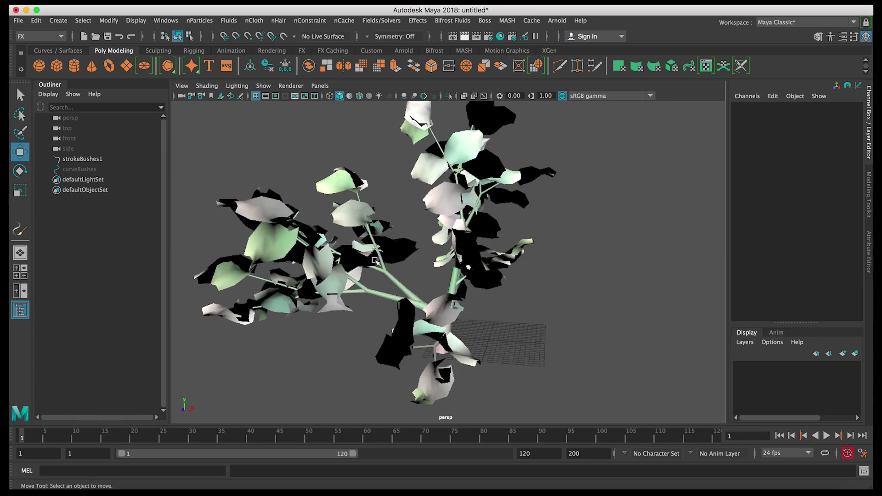
pyautogui.keyDown('alt'); pyautogui.moveTo(460, 276); pyautogui.dragTo(478, 291); pyautogui.keyUp('alt')
pyautogui.click(426, 316)
pyautogui.keyDown('alt'); pyautogui.moveTo(441, 322); pyautogui.dragTo(486, 366, button='right'); pyautogui.keyUp('alt')
# - Zoom in and out on the bush, then show its stroke attributes in the Attribute Editor
pyautogui.keyDown('alt'); pyautogui.moveTo(510, 328); pyautogui.dragTo(476, 345); pyautogui.keyUp('alt')
pyautogui.keyDown('alt'); pyautogui.moveTo(476, 344); pyautogui.dragTo(429, 321, button='right'); pyautogui.keyUp('alt')
pyautogui.keyDown('alt'); pyautogui.moveTo(427, 323); pyautogui.dragTo(425, 316); pyautogui.keyUp('alt')
pyautogui.keyDown('alt'); pyautogui.moveTo(405, 299); pyautogui.dragTo(406, 308, button='right'); pyautogui.keyUp('alt')
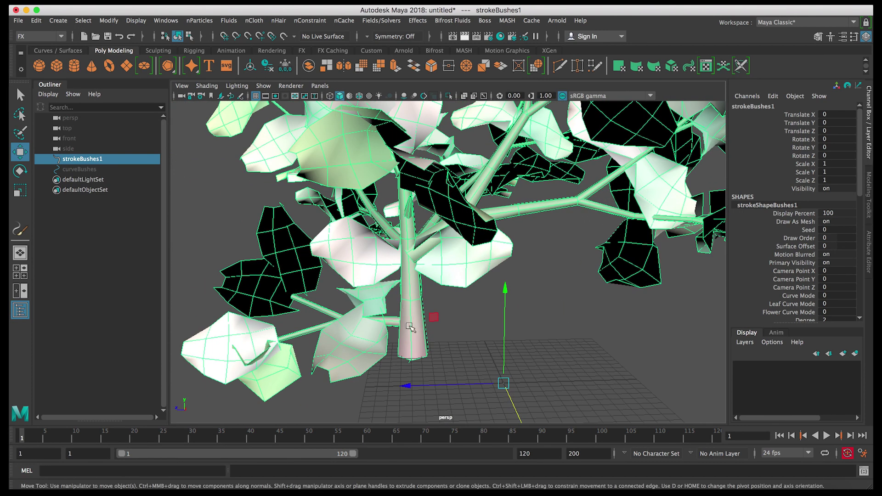
pyautogui.keyDown('alt'); pyautogui.moveTo(416, 255); pyautogui.dragTo(493, 275); pyautogui.keyUp('alt')
pyautogui.keyDown('alt'); pyautogui.moveTo(425, 287); pyautogui.dragTo(477, 239, button='right'); pyautogui.keyUp('alt')
pyautogui.keyDown('alt'); pyautogui.moveTo(434, 213); pyautogui.dragTo(431, 236, button='right'); pyautogui.keyUp('alt')
pyautogui.keyDown('alt'); pyautogui.moveTo(428, 235); pyautogui.dragTo(322, 227, button='middle'); pyautogui.keyUp('alt')
pyautogui.keyDown('alt'); pyautogui.moveTo(323, 227); pyautogui.dragTo(316, 202); pyautogui.keyUp('alt')
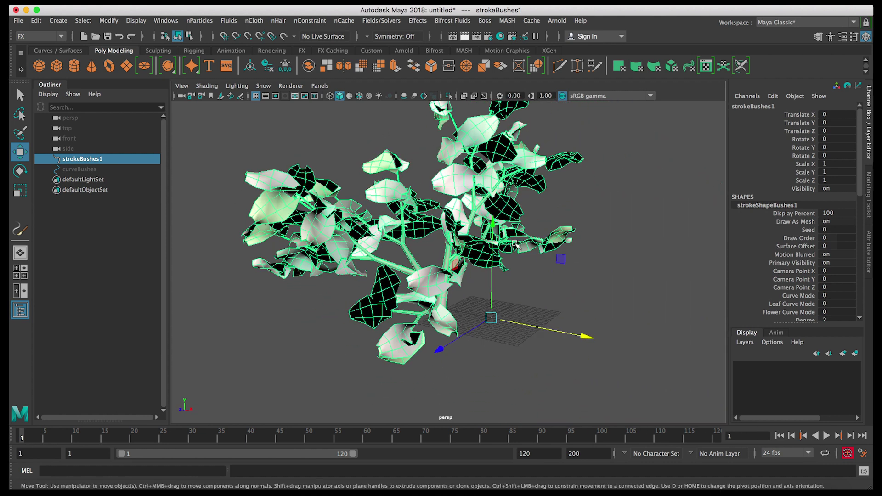
pyautogui.hotkey('ctrl', 'a')
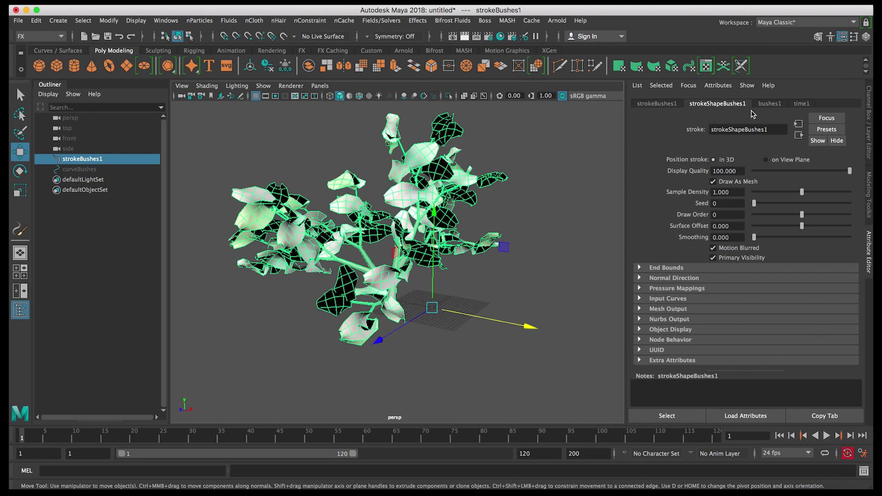
# - On the bushes1 brush, keep Brush Type Mesh and lower Global Scale to 52.122
pyautogui.click(768, 105)
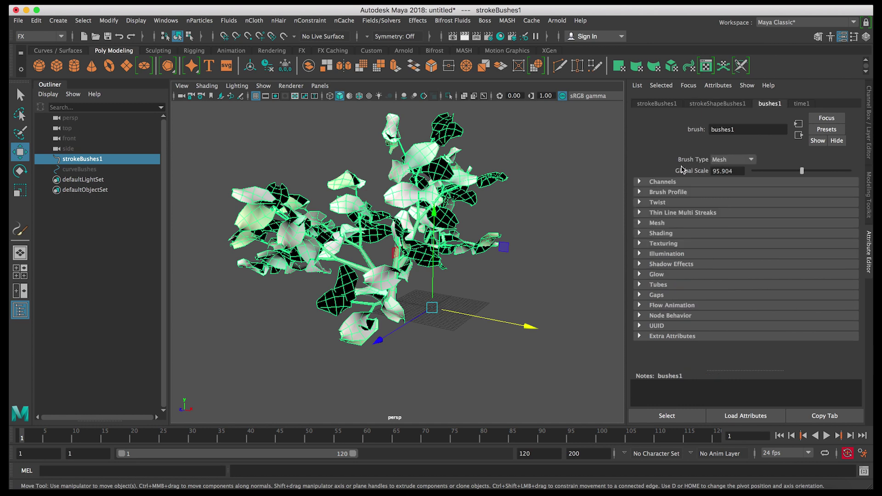
pyautogui.click(723, 160)
pyautogui.click(722, 162)
pyautogui.keyDown('alt'); pyautogui.moveTo(466, 258); pyautogui.dragTo(468, 254); pyautogui.keyUp('alt')
pyautogui.moveTo(738, 171); pyautogui.dragTo(712, 171)
pyautogui.keyDown('alt'); pyautogui.moveTo(511, 248); pyautogui.dragTo(540, 274, button='right'); pyautogui.keyUp('alt')
pyautogui.moveTo(795, 173); pyautogui.dragTo(780, 172)
pyautogui.keyDown('alt'); pyautogui.moveTo(576, 261); pyautogui.dragTo(542, 243); pyautogui.keyUp('alt')
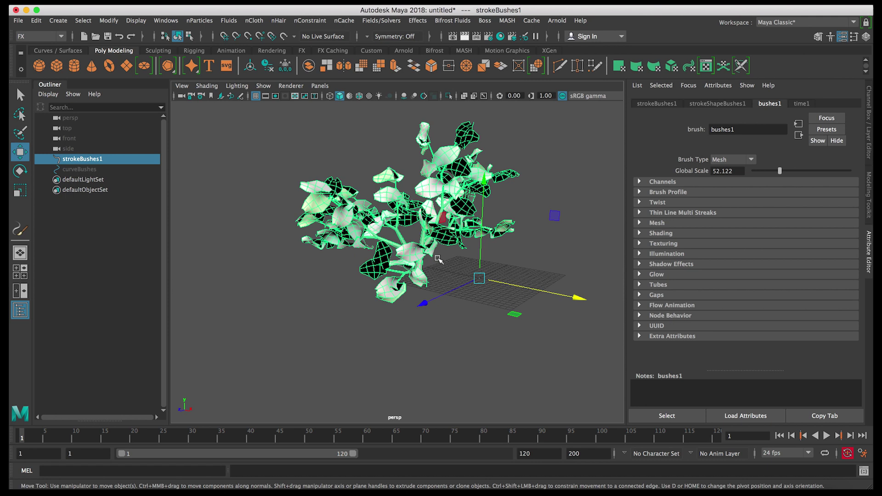
pyautogui.keyDown('alt'); pyautogui.moveTo(451, 264); pyautogui.dragTo(458, 266); pyautogui.keyUp('alt')
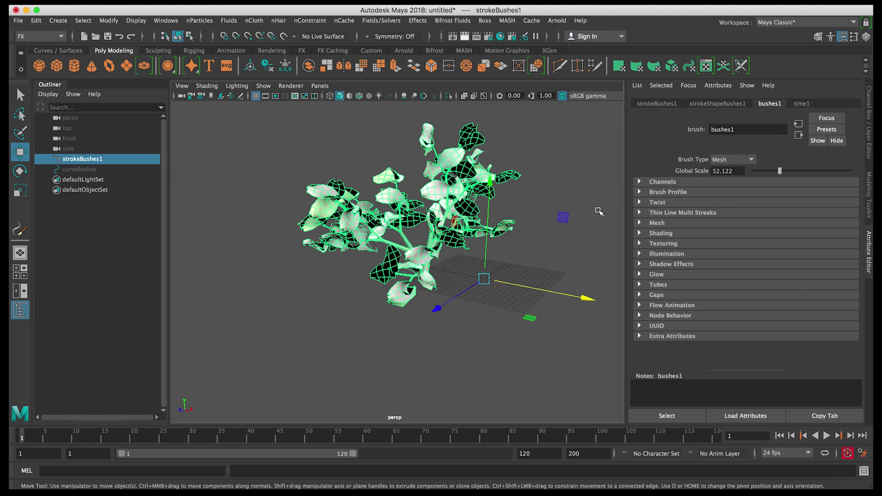
pyautogui.keyDown('alt'); pyautogui.moveTo(533, 241); pyautogui.dragTo(481, 240); pyautogui.keyUp('alt')
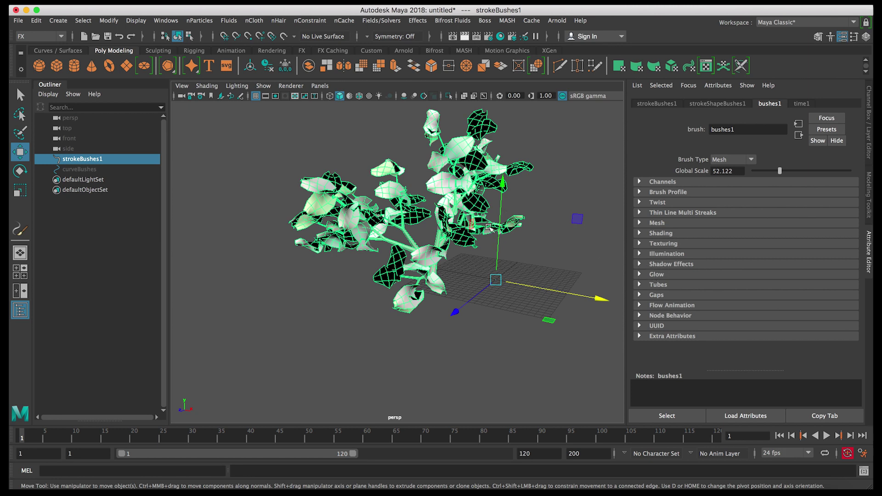
# - Review Channels and Brush Profile, reverting a trial Brush Width increase
pyautogui.click(663, 183)
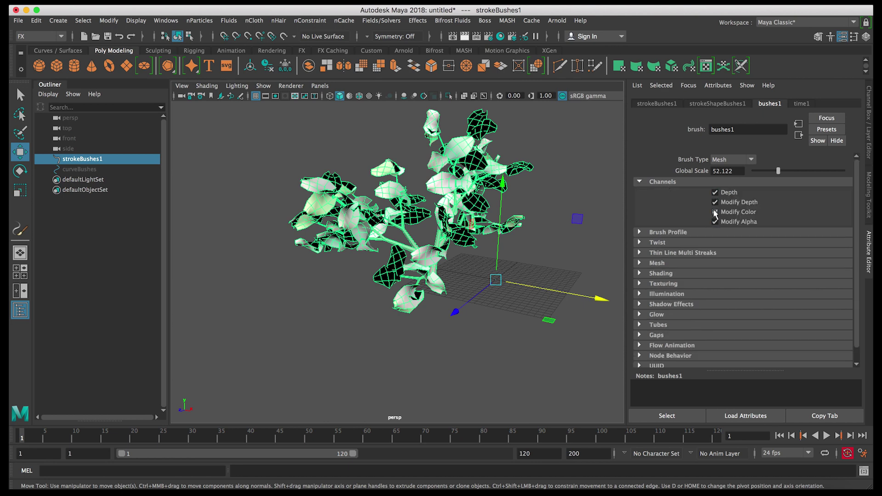
pyautogui.click(666, 183)
pyautogui.click(667, 193)
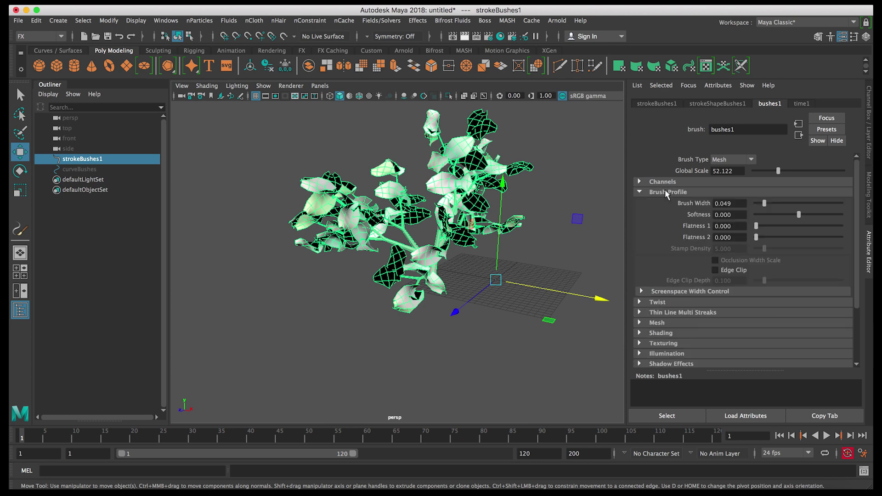
pyautogui.moveTo(765, 204); pyautogui.dragTo(784, 209)
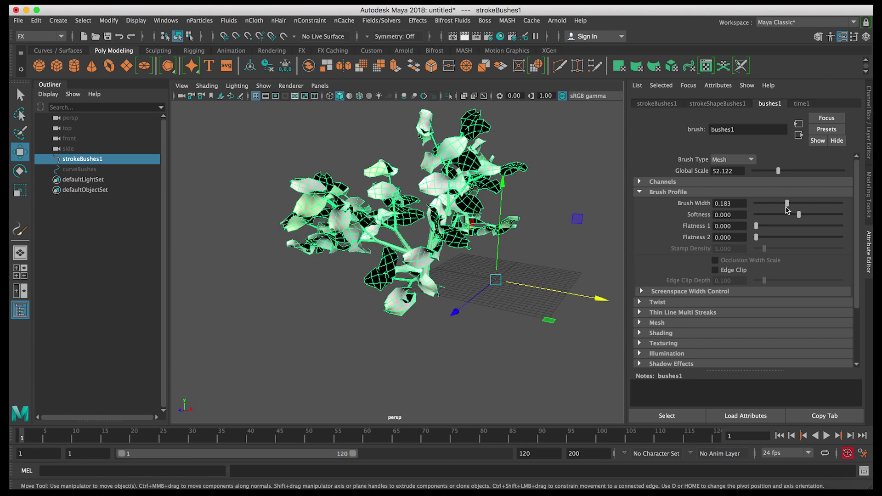
pyautogui.hotkey('ctrl', 'z')
pyautogui.click(685, 193)
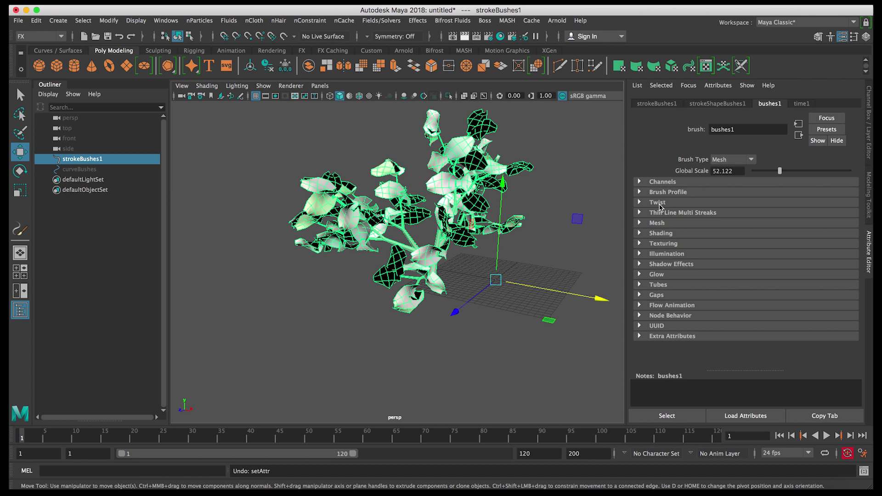
# - Look through Twist and Thin Line Multi Streaks, then expand the Mesh settings
pyautogui.click(658, 204)
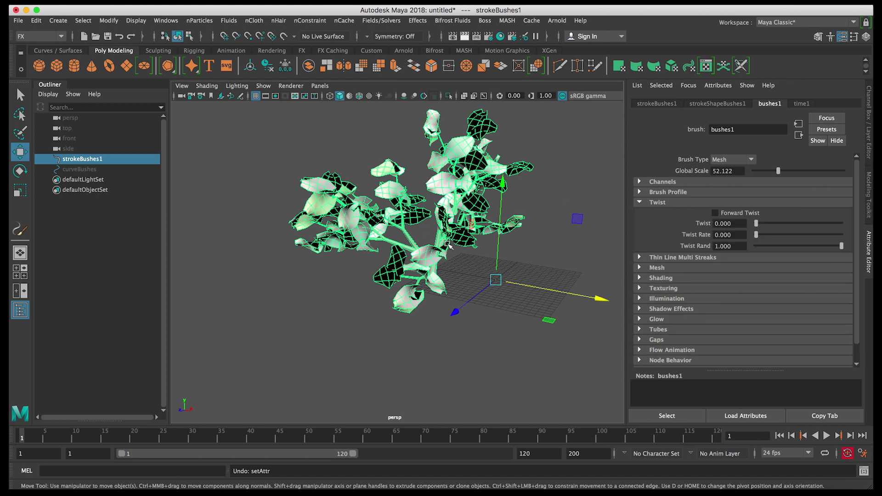
pyautogui.click(666, 204)
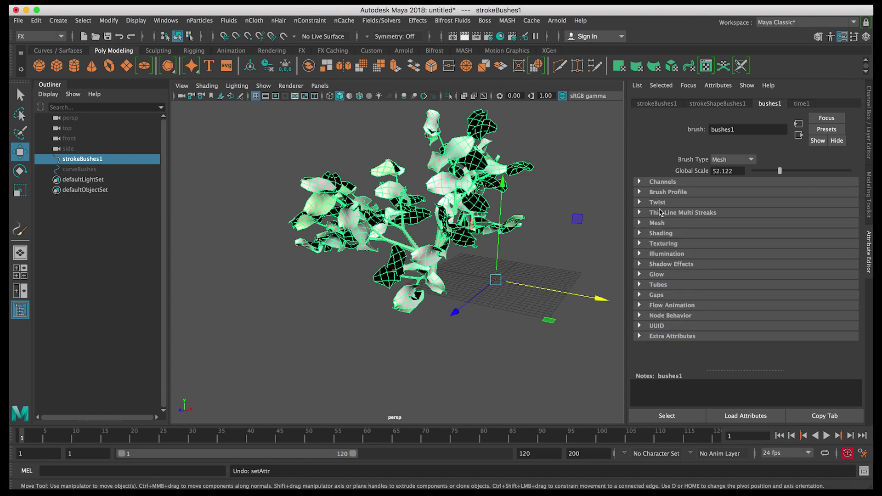
pyautogui.click(660, 214)
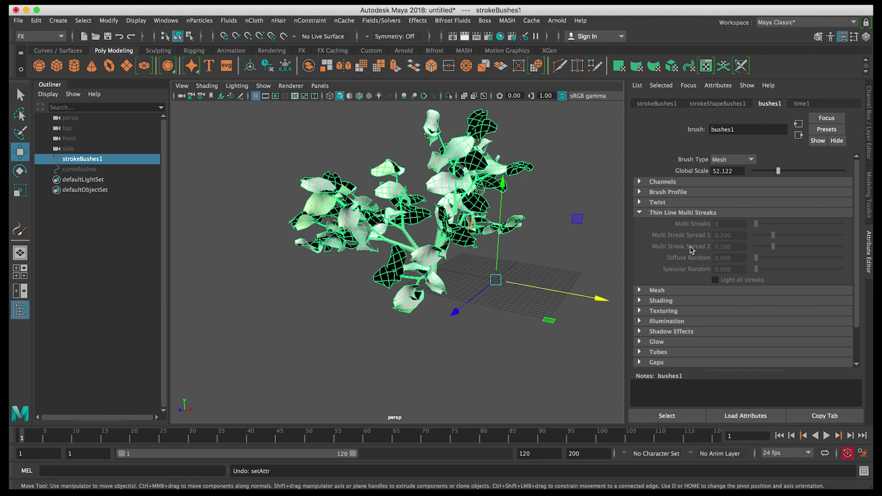
pyautogui.click(684, 213)
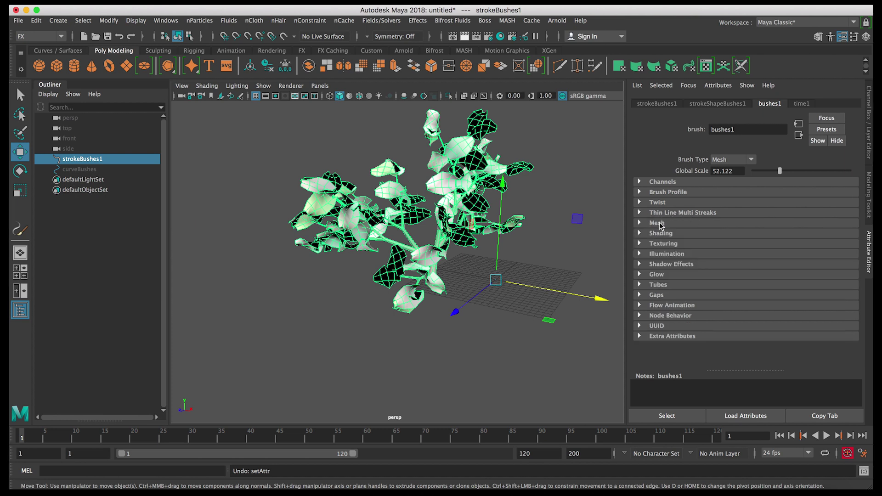
pyautogui.click(659, 224)
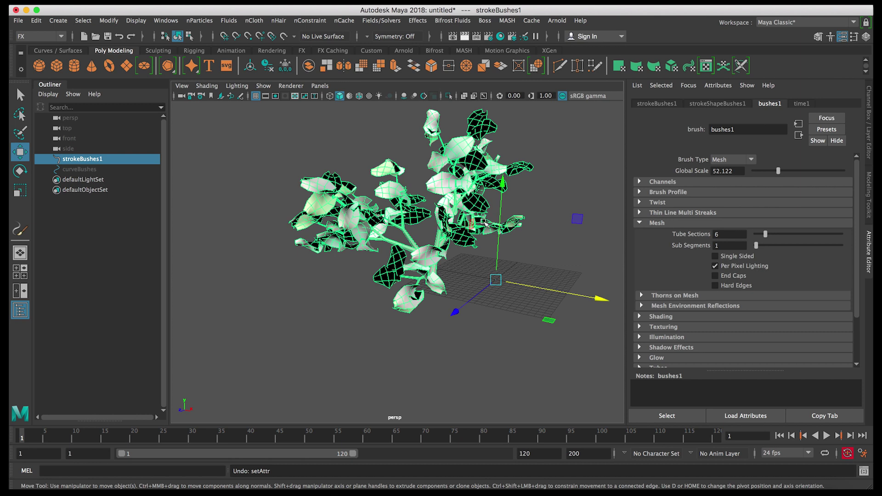
pyautogui.scroll(5, 483, 252)
pyautogui.click(731, 235)
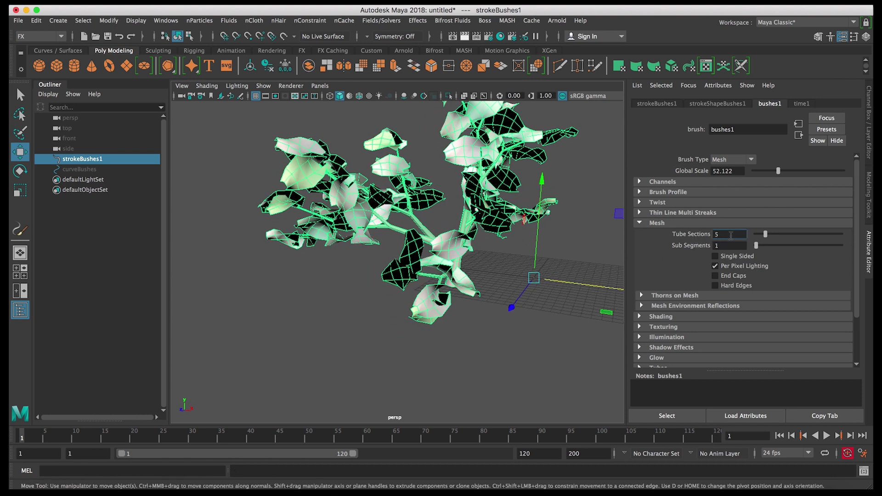
pyautogui.press('Return')
pyautogui.moveTo(444, 220); pyautogui.dragTo(459, 209, button='right')
pyautogui.scroll(5, 468, 277)
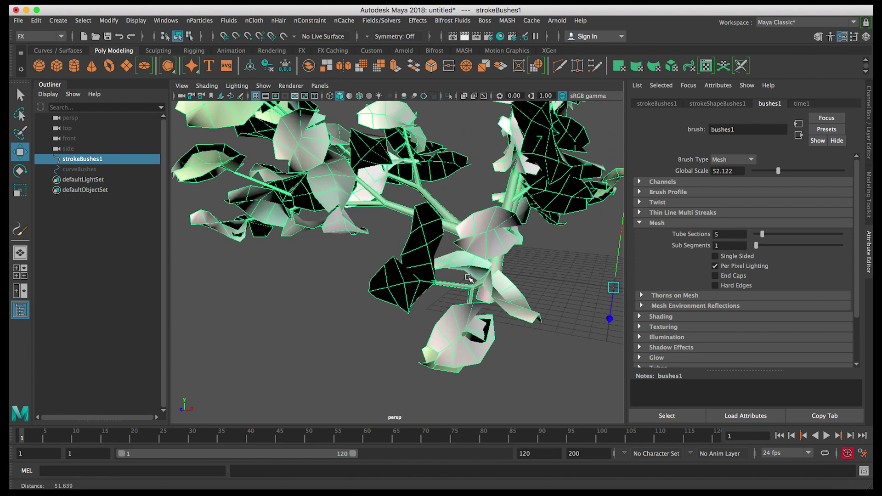
pyautogui.scroll(2, 468, 278)
pyautogui.click(722, 234)
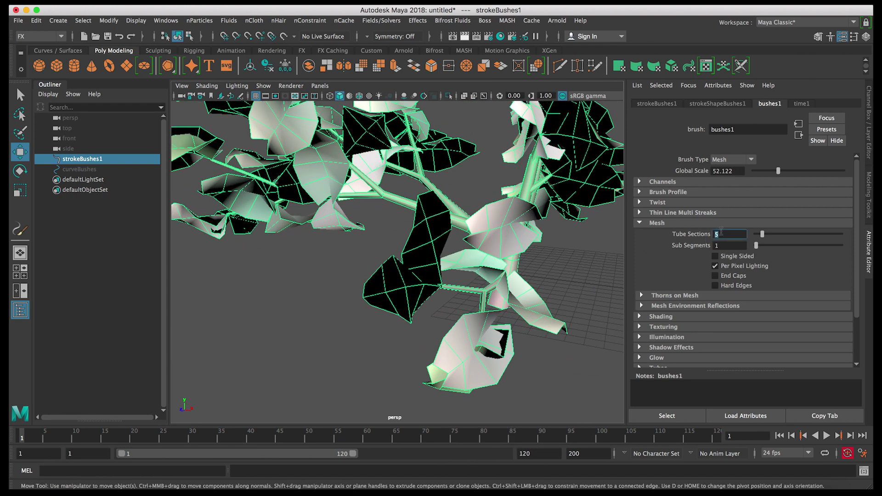
pyautogui.write('6')
pyautogui.press('Return')
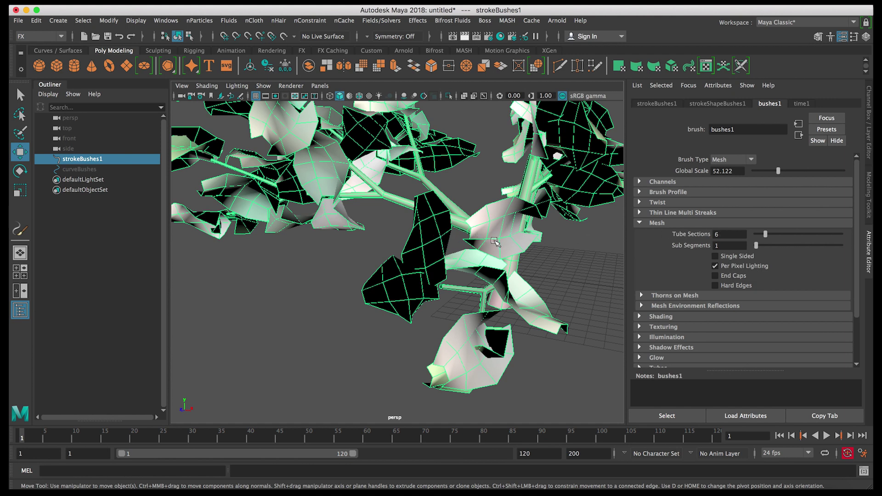
pyautogui.doubleClick(727, 236)
pyautogui.write('5')
pyautogui.press('Return')
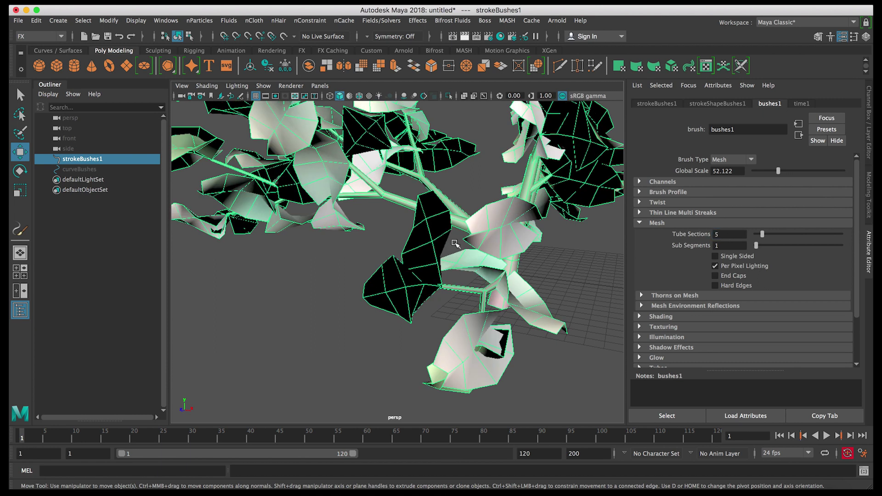
pyautogui.scroll(-3, 464, 228)
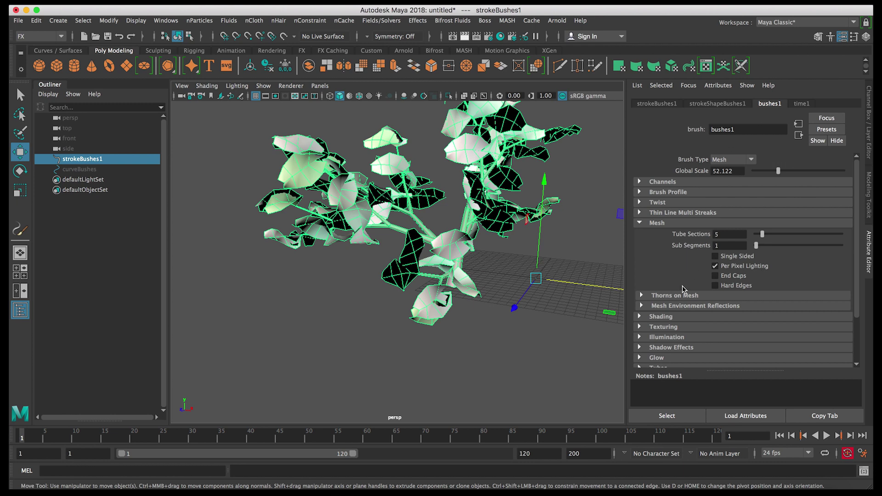
pyautogui.click(670, 223)
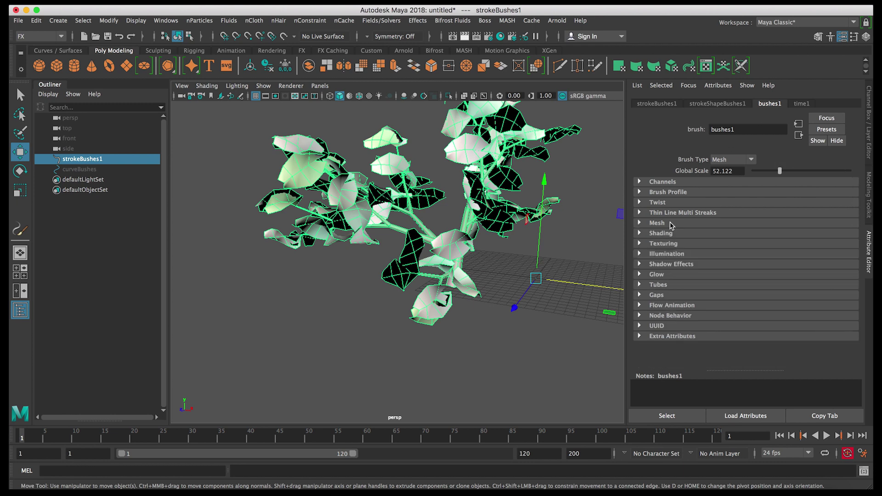
# - Review the bushes1 Shading and Texturing settings
pyautogui.click(665, 234)
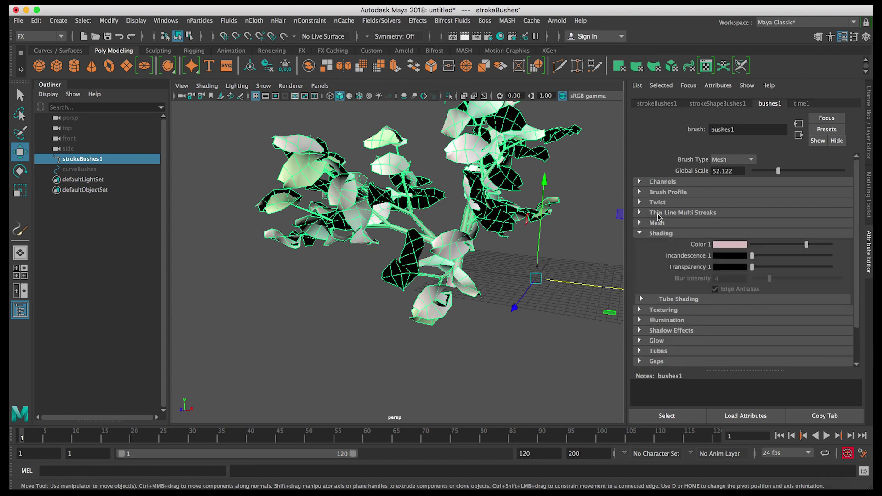
pyautogui.click(660, 233)
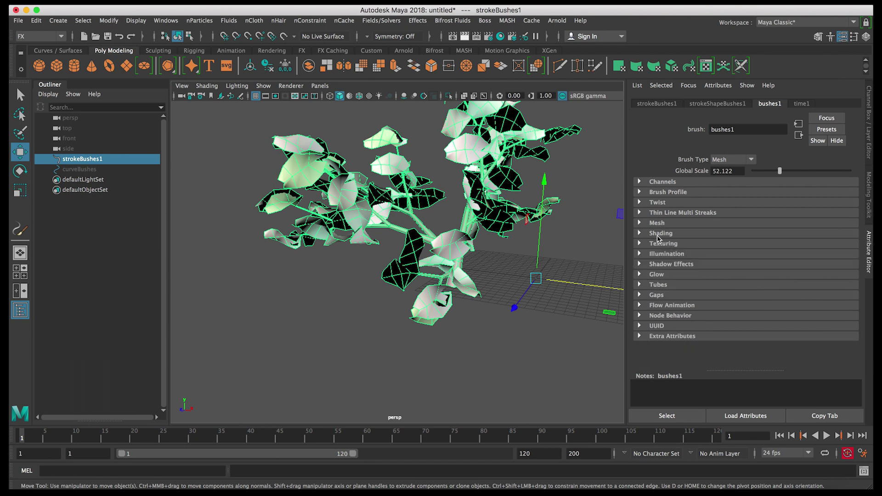
pyautogui.click(662, 244)
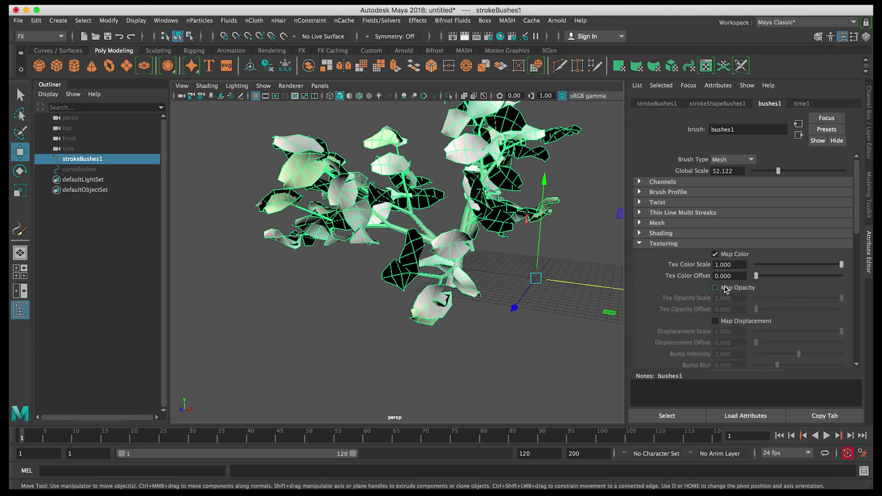
pyautogui.moveTo(856, 236); pyautogui.dragTo(856, 325)
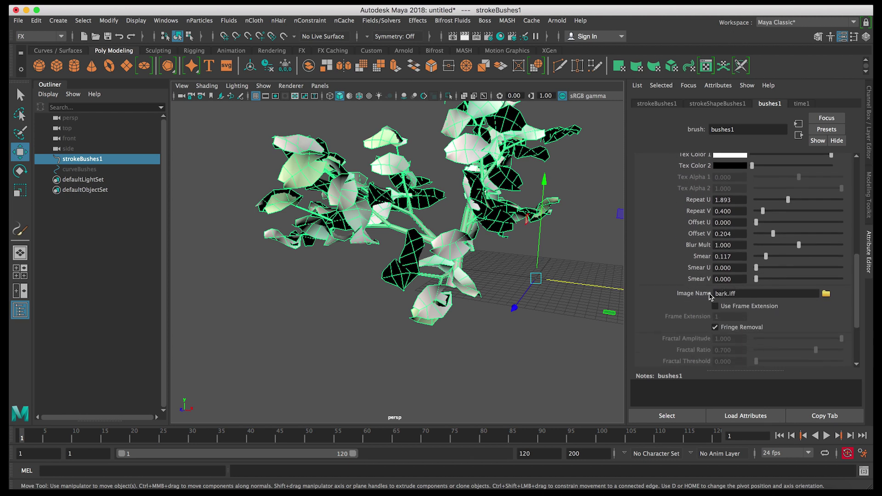
pyautogui.moveTo(856, 291)
pyautogui.mouseDown()
pyautogui.moveTo(857, 320)
pyautogui.moveTo(857, 209)
pyautogui.mouseUp()
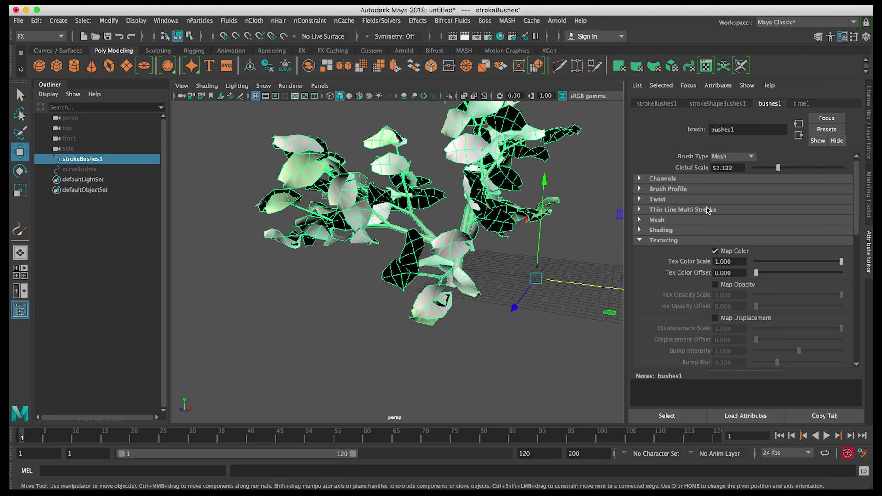
pyautogui.click(663, 243)
# - Check the Illumination, Shadow Effects and Glow settings without changing them
pyautogui.click(660, 254)
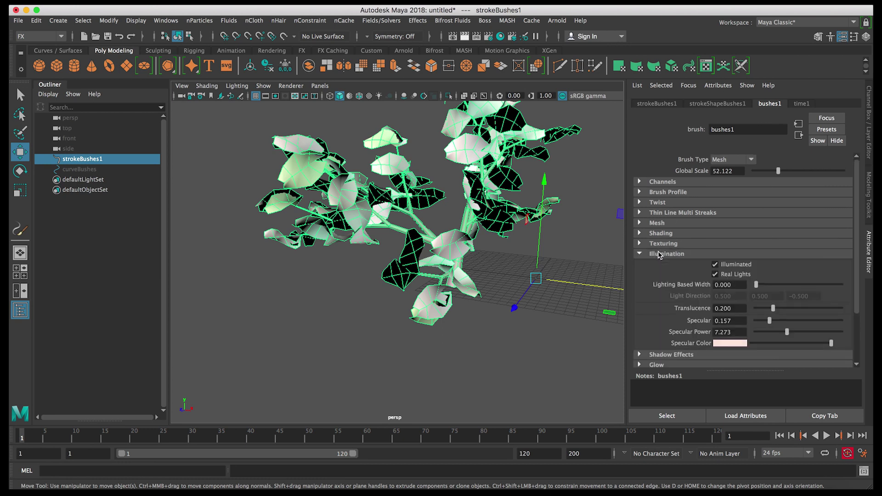
pyautogui.click(662, 255)
pyautogui.click(661, 255)
pyautogui.click(681, 255)
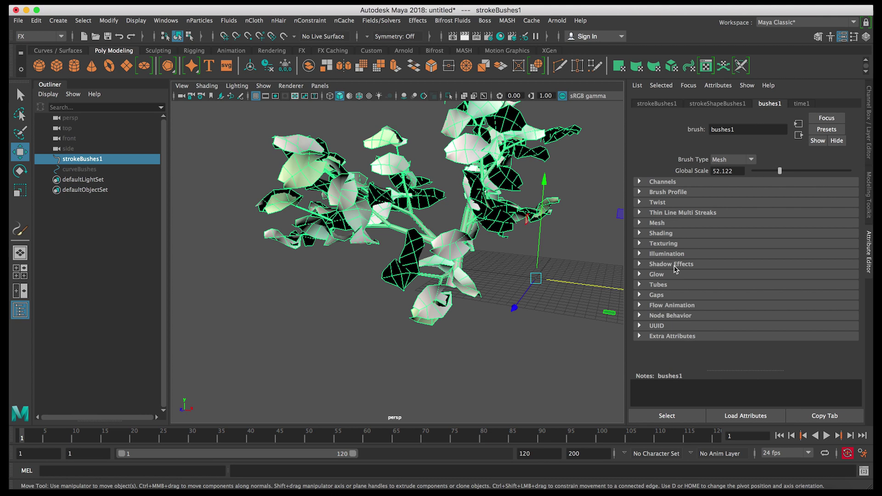
pyautogui.click(675, 265)
pyautogui.click(672, 264)
pyautogui.click(672, 275)
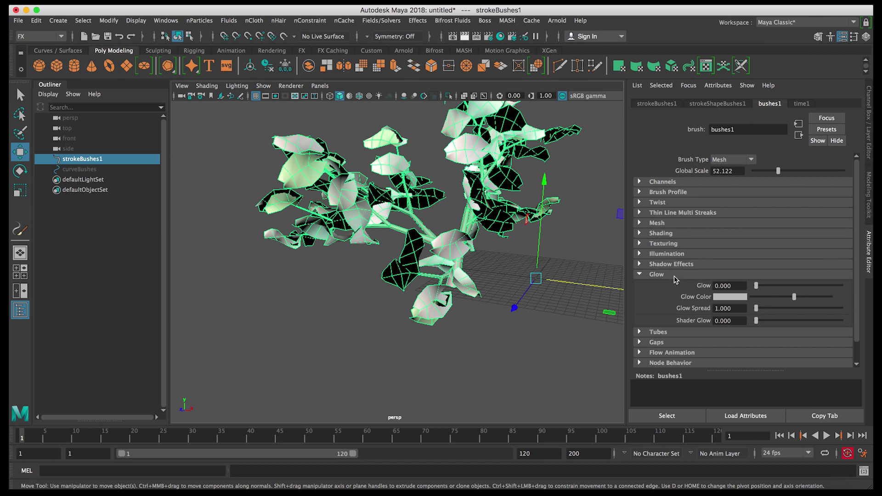
pyautogui.click(673, 275)
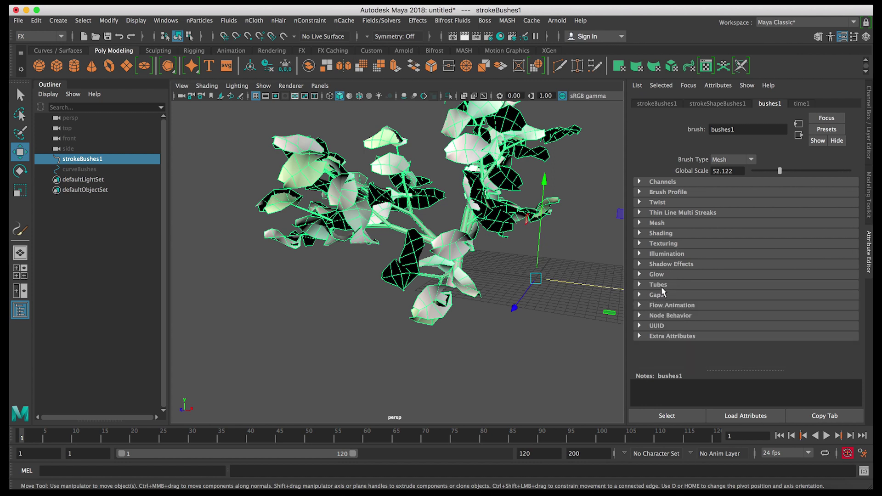
# - Expand the Tubes section, showing Tubes and Tube Completion enabled
pyautogui.click(649, 285)
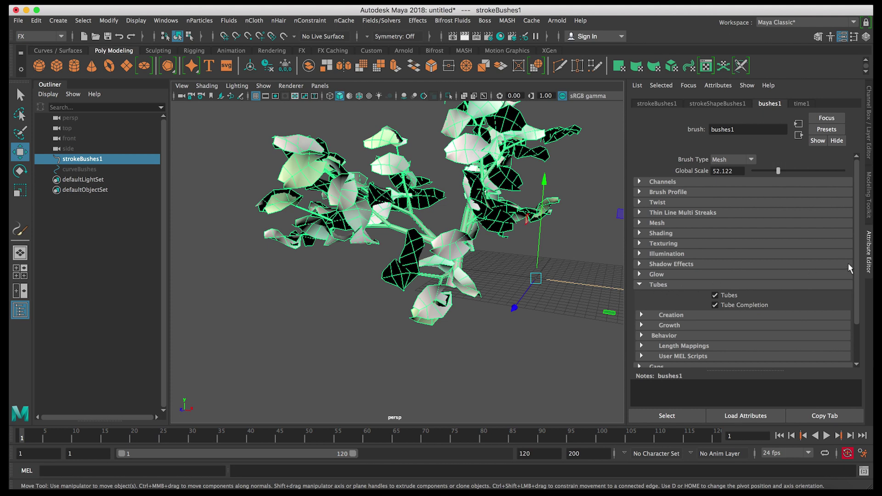
pyautogui.scroll(-3, 856, 262)
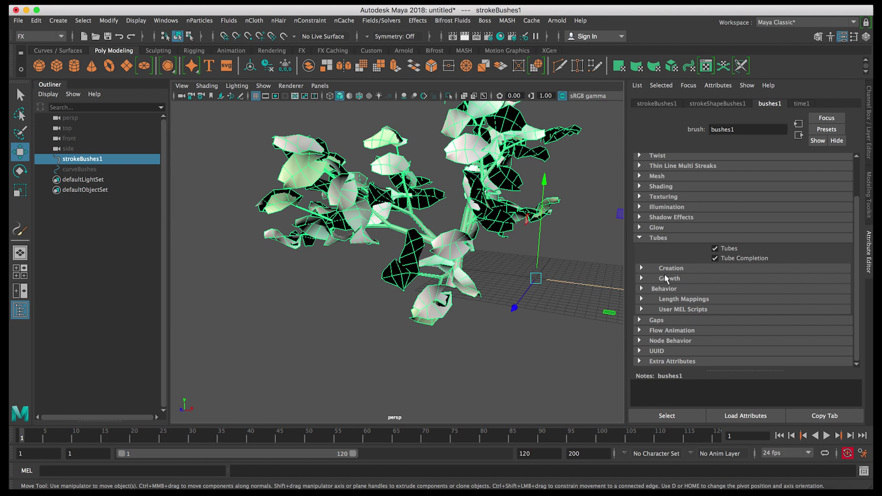
pyautogui.keyDown('alt'); pyautogui.moveTo(489, 271); pyautogui.dragTo(478, 261); pyautogui.keyUp('alt')
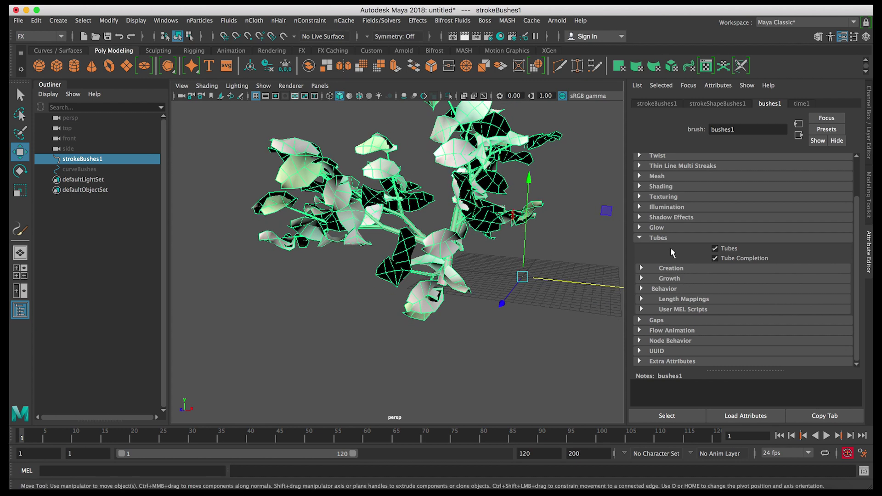
# - Under Tubes > Creation, adjust Tubes Per Step, settling it at 0.064
pyautogui.click(666, 268)
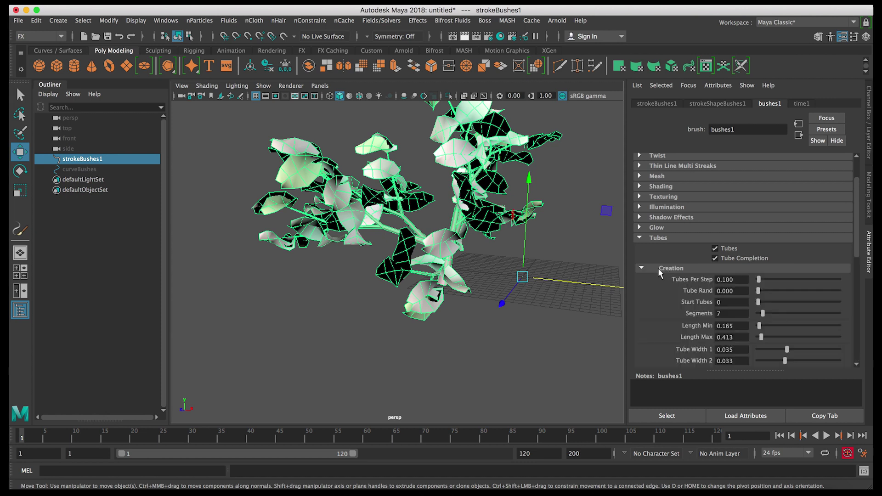
pyautogui.moveTo(857, 248); pyautogui.dragTo(858, 269)
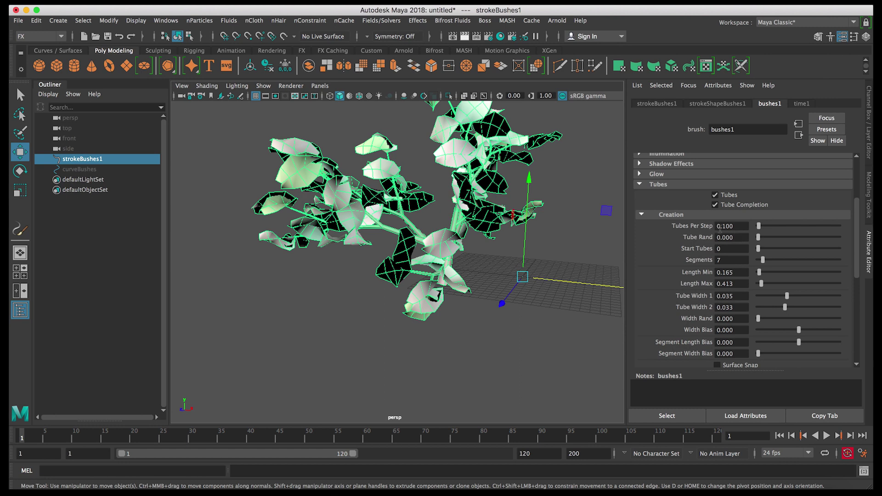
pyautogui.moveTo(754, 227); pyautogui.dragTo(763, 227)
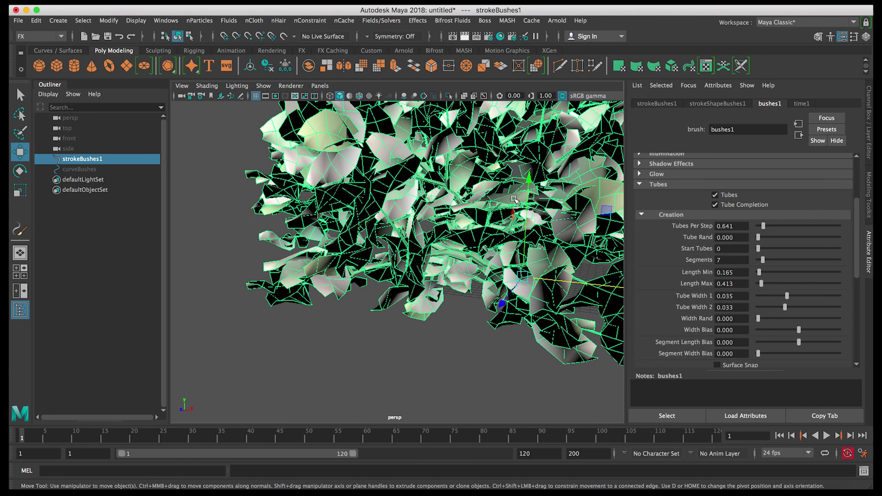
pyautogui.keyDown('alt'); pyautogui.moveTo(532, 177); pyautogui.dragTo(436, 246, button='middle'); pyautogui.keyUp('alt')
pyautogui.keyDown('alt'); pyautogui.moveTo(437, 247); pyautogui.dragTo(458, 237); pyautogui.keyUp('alt')
pyautogui.doubleClick(735, 237)
pyautogui.click(737, 226)
pyautogui.doubleClick(737, 226)
pyautogui.moveTo(763, 229); pyautogui.dragTo(760, 228)
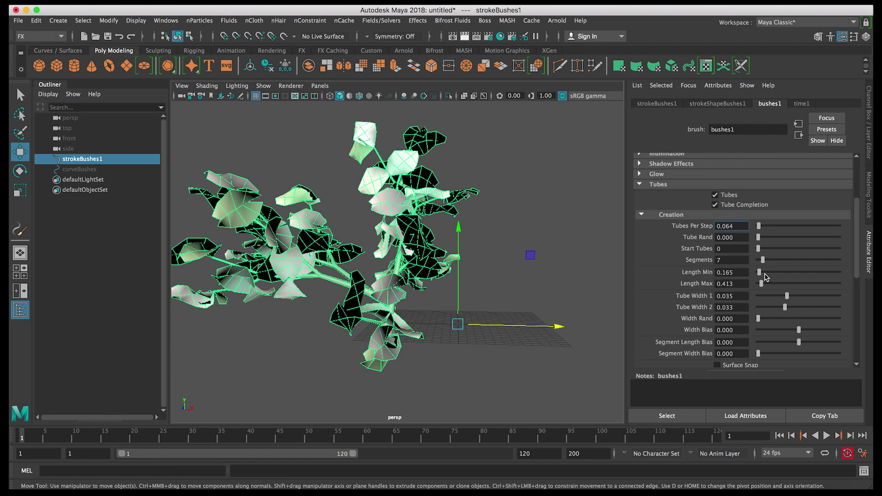
# - Raise Length Min to 0.449, undoing a further Tubes Per Step trial
pyautogui.moveTo(761, 276); pyautogui.dragTo(763, 275)
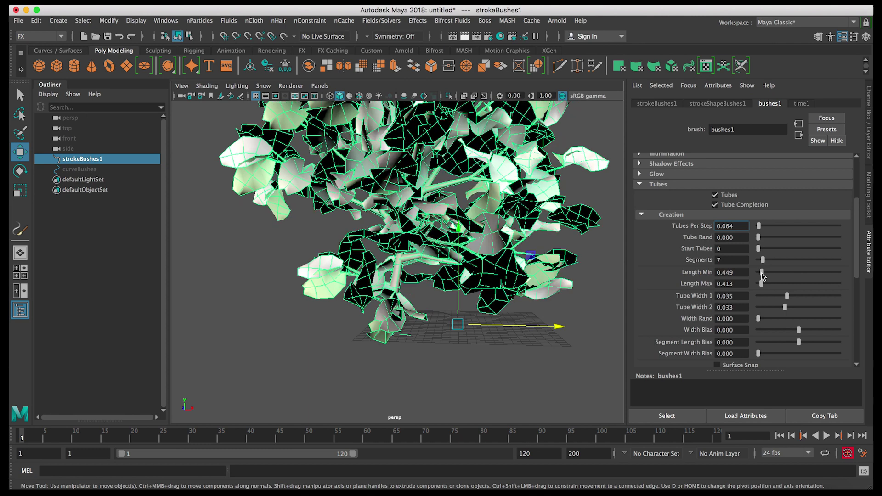
pyautogui.keyDown('alt'); pyautogui.moveTo(510, 253); pyautogui.dragTo(410, 217); pyautogui.keyUp('alt')
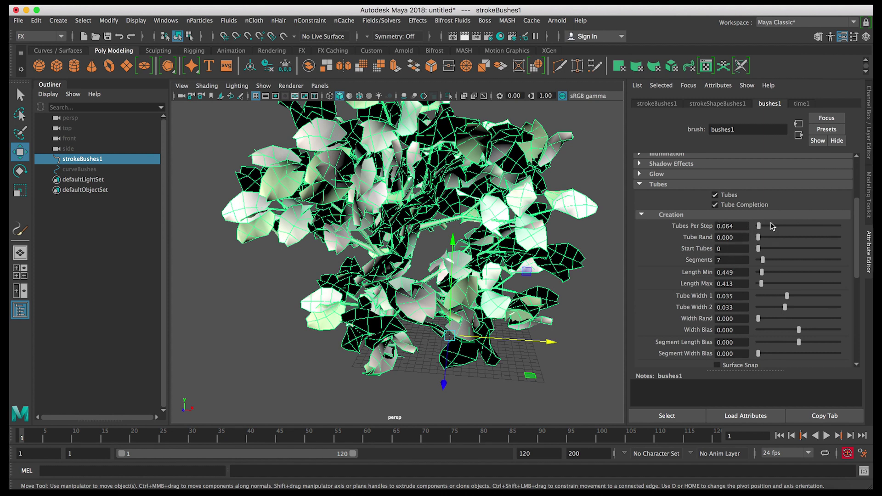
pyautogui.moveTo(759, 226); pyautogui.dragTo(761, 228)
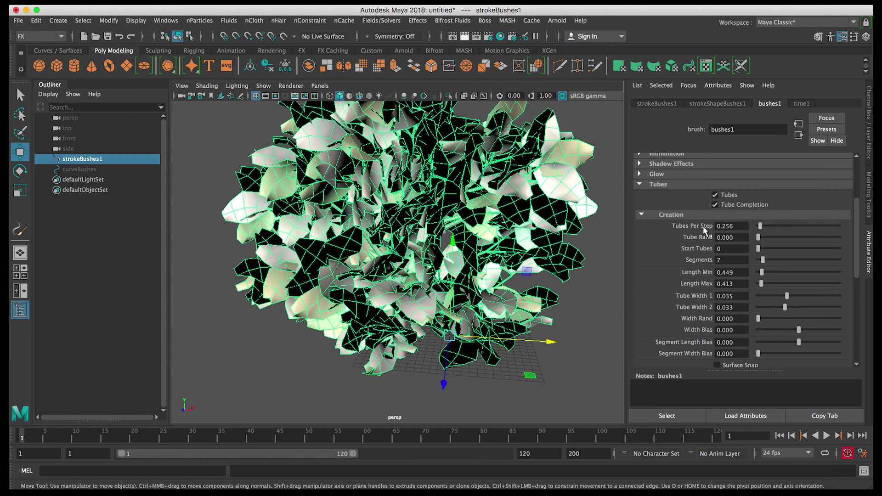
pyautogui.press('super+z')
pyautogui.keyDown('alt'); pyautogui.moveTo(558, 271); pyautogui.dragTo(597, 282, button='right'); pyautogui.keyUp('alt')
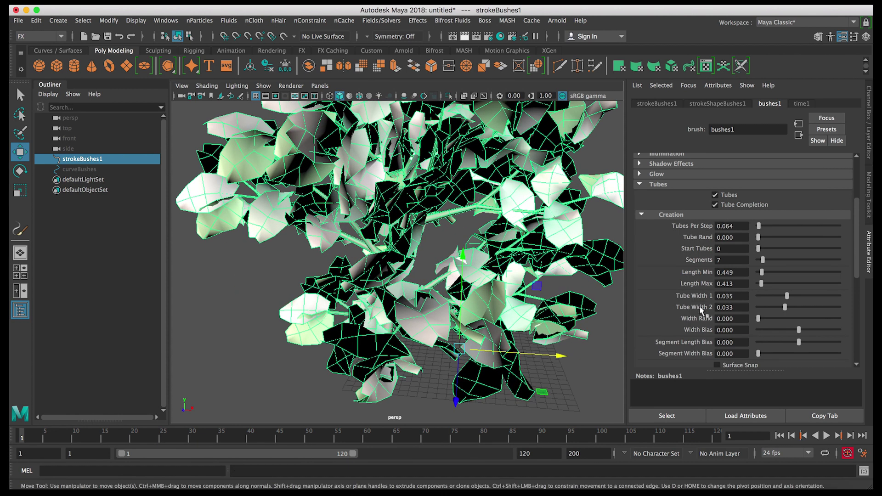
# - Lower Tube Width 2 to 0.020, keeping Tube Width 1 at 0.036 after an undone trial
pyautogui.moveTo(786, 311); pyautogui.dragTo(775, 312)
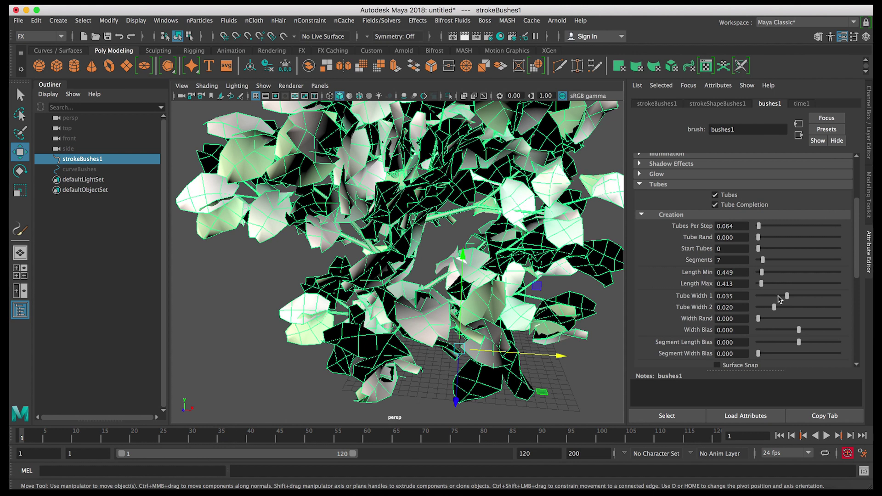
pyautogui.moveTo(787, 297); pyautogui.dragTo(822, 299)
pyautogui.hotkey('ctrl', 'z')
pyautogui.keyDown('alt'); pyautogui.moveTo(542, 283); pyautogui.dragTo(725, 282); pyautogui.keyUp('alt')
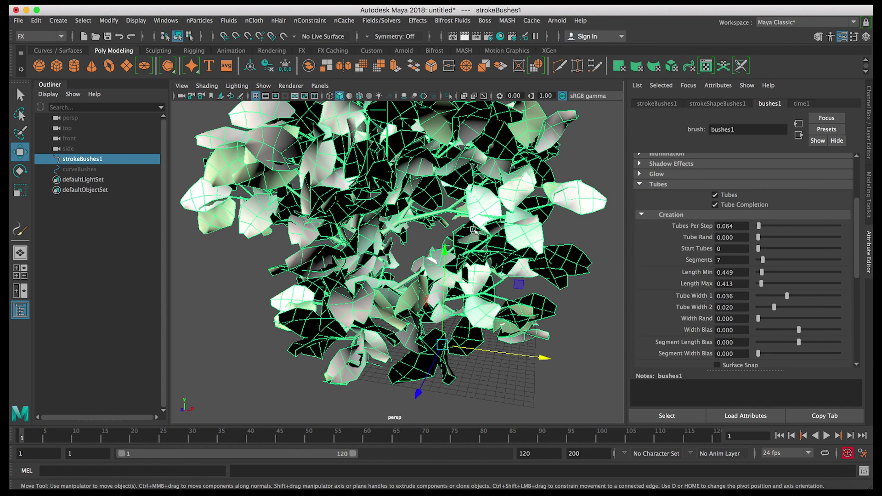
pyautogui.keyDown('alt'); pyautogui.moveTo(423, 243); pyautogui.dragTo(410, 229); pyautogui.keyUp('alt')
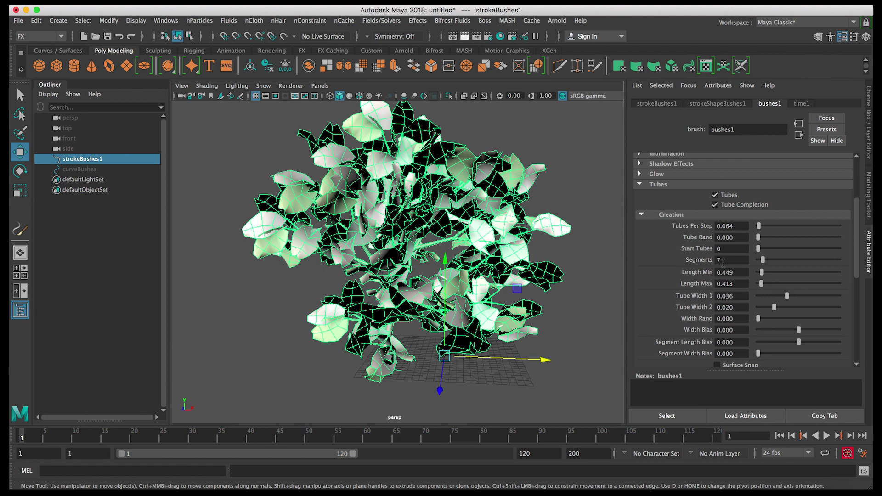
pyautogui.click(727, 214)
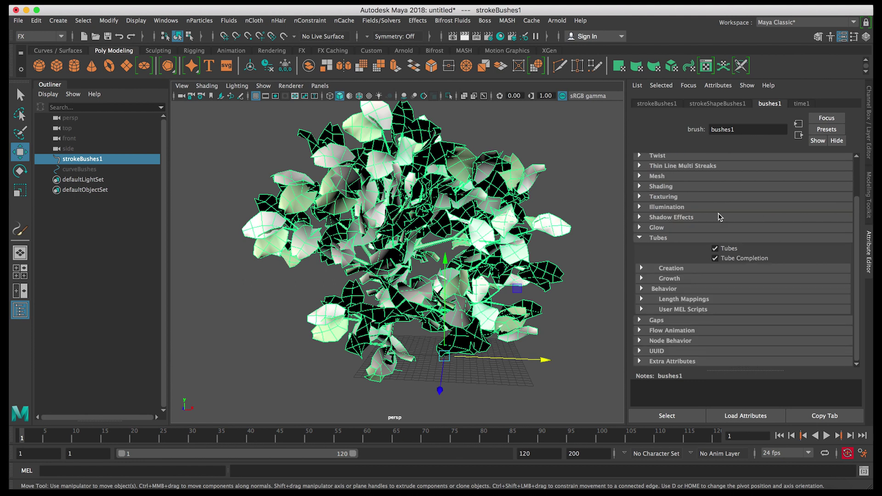
# - In Tubes > Growth, enable Twigs and Leaves while leaving Flowers and Buds off
pyautogui.click(670, 279)
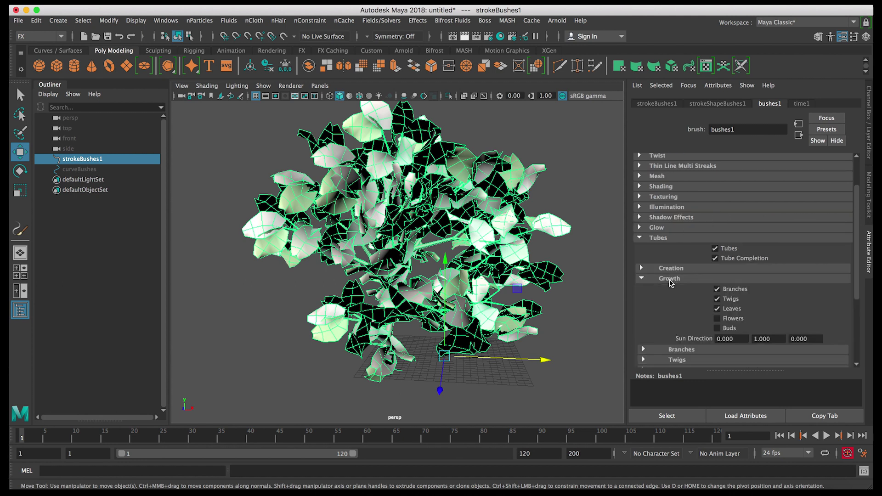
pyautogui.moveTo(854, 276); pyautogui.dragTo(856, 306)
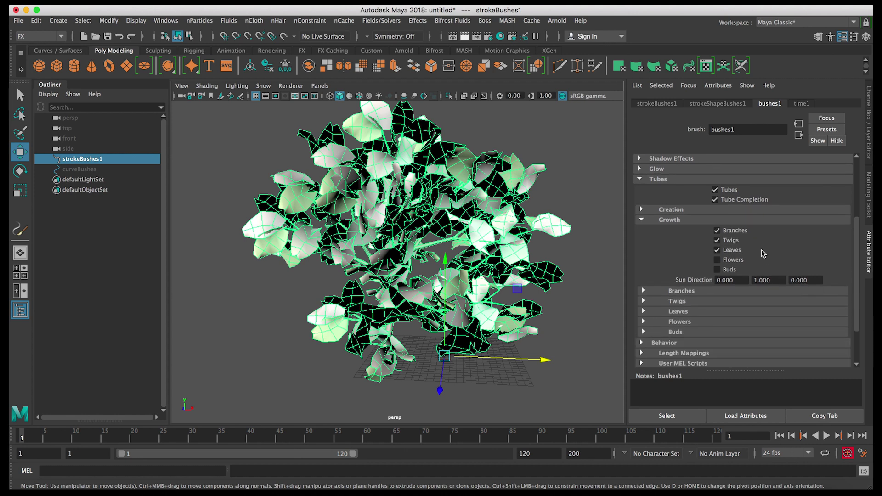
pyautogui.click(717, 251)
pyautogui.click(718, 251)
pyautogui.click(717, 251)
pyautogui.click(718, 240)
pyautogui.click(718, 240)
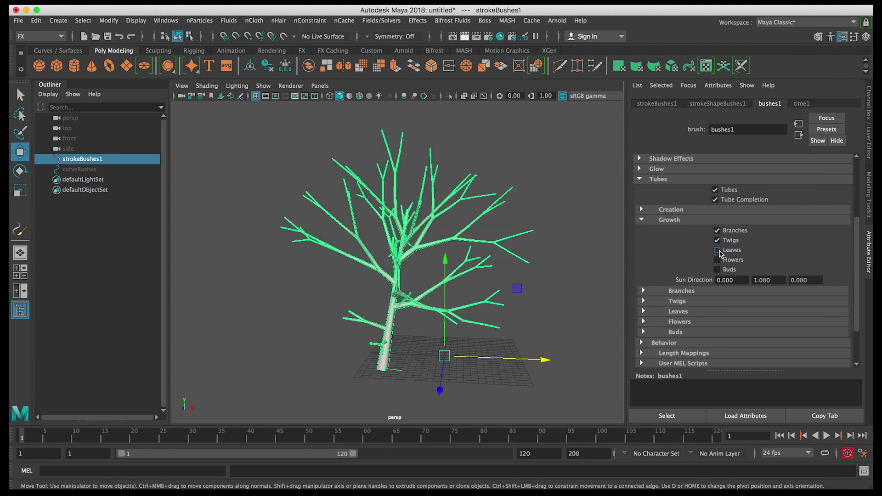
pyautogui.click(717, 251)
pyautogui.click(717, 261)
pyautogui.click(718, 261)
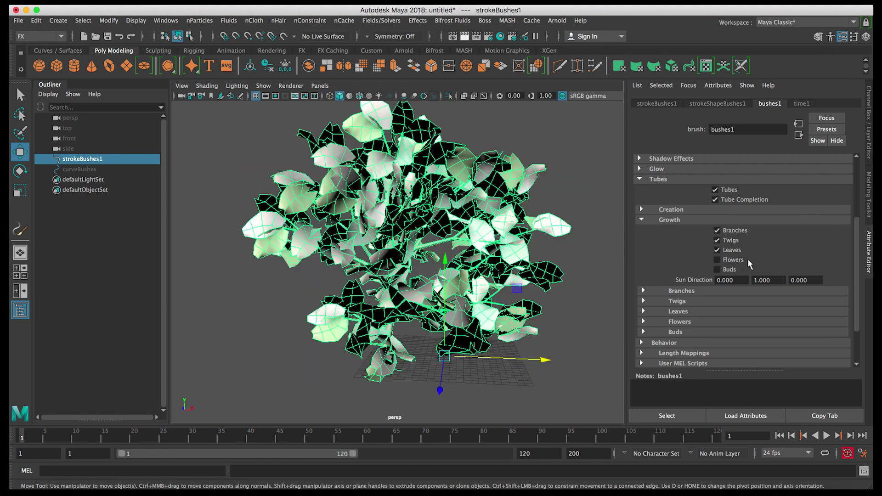
pyautogui.moveTo(854, 265); pyautogui.dragTo(854, 289)
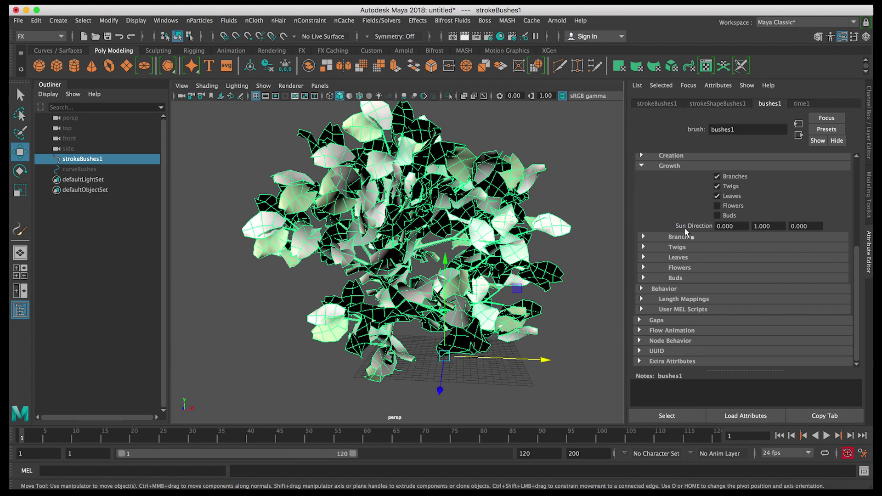
pyautogui.click(673, 238)
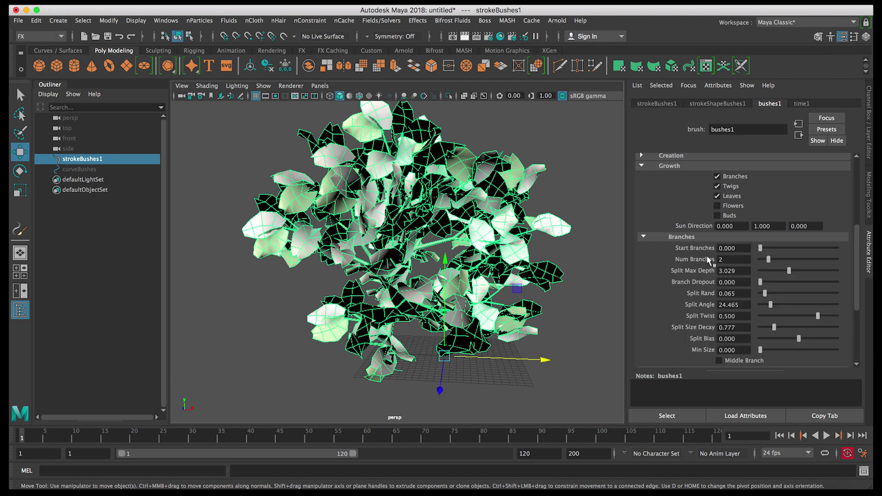
# - Set Num Branches to 3
pyautogui.doubleClick(729, 261)
pyautogui.write('3')
pyautogui.press('Return')
pyautogui.keyDown('alt'); pyautogui.moveTo(505, 237); pyautogui.dragTo(499, 223); pyautogui.keyUp('alt')
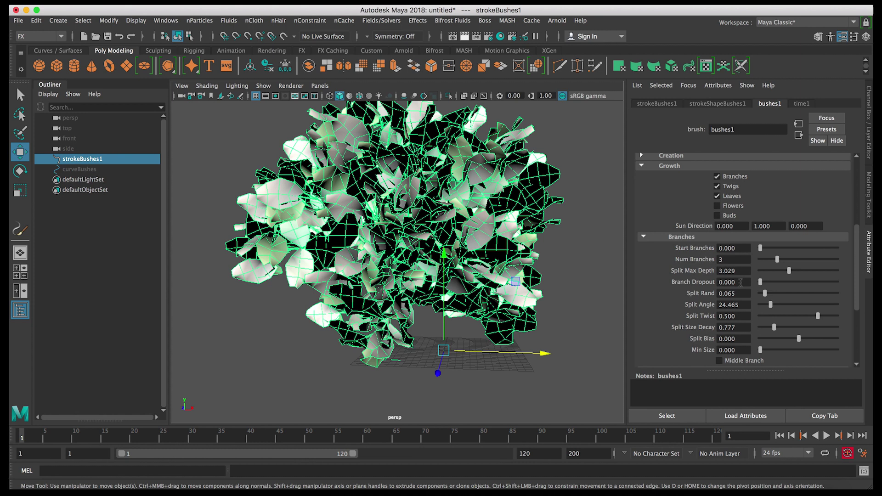
# - Adjust Branch Dropout to about 0.257, checking the bush's density
pyautogui.moveTo(743, 282)
pyautogui.mouseDown()
pyautogui.moveTo(722, 282)
pyautogui.moveTo(783, 287)
pyautogui.moveTo(758, 284)
pyautogui.mouseUp()
pyautogui.keyDown('alt'); pyautogui.moveTo(552, 247); pyautogui.dragTo(552, 260); pyautogui.keyUp('alt')
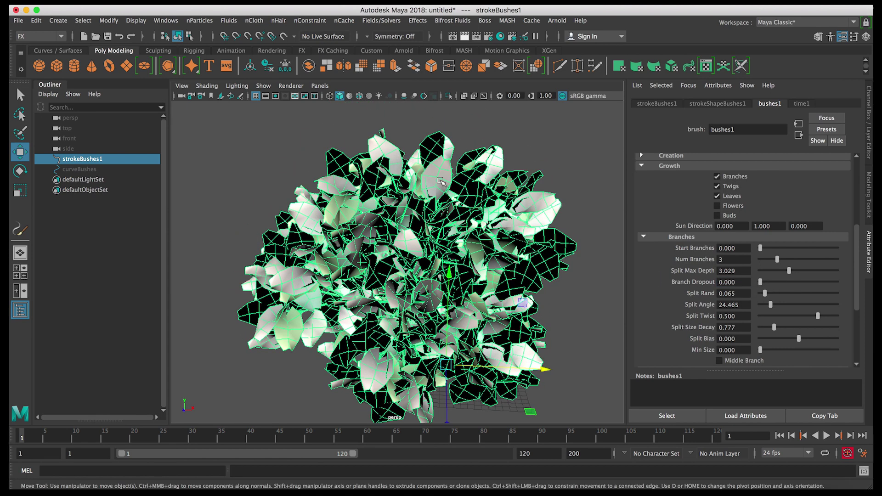
pyautogui.keyDown('alt'); pyautogui.moveTo(588, 317); pyautogui.dragTo(578, 297); pyautogui.keyUp('alt')
pyautogui.moveTo(760, 289); pyautogui.dragTo(777, 288)
pyautogui.keyDown('alt'); pyautogui.moveTo(434, 170); pyautogui.dragTo(434, 186); pyautogui.keyUp('alt')
pyautogui.keyDown('alt'); pyautogui.moveTo(404, 239); pyautogui.dragTo(399, 223); pyautogui.keyUp('alt')
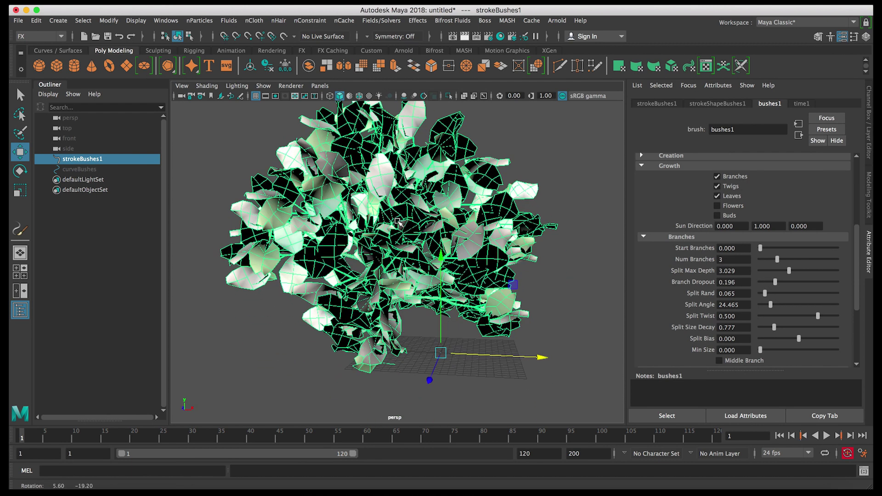
pyautogui.moveTo(775, 282); pyautogui.dragTo(780, 284)
pyautogui.moveTo(487, 217)
pyautogui.keyDown('alt'); pyautogui.mouseDown()
pyautogui.moveTo(503, 266)
pyautogui.moveTo(454, 241)
pyautogui.moveTo(492, 202)
pyautogui.moveTo(436, 208)
pyautogui.moveTo(471, 184)
pyautogui.moveTo(240, 172)
pyautogui.moveTo(412, 179)
pyautogui.mouseUp(); pyautogui.keyUp('alt')
pyautogui.click(492, 202)
pyautogui.click(423, 200)
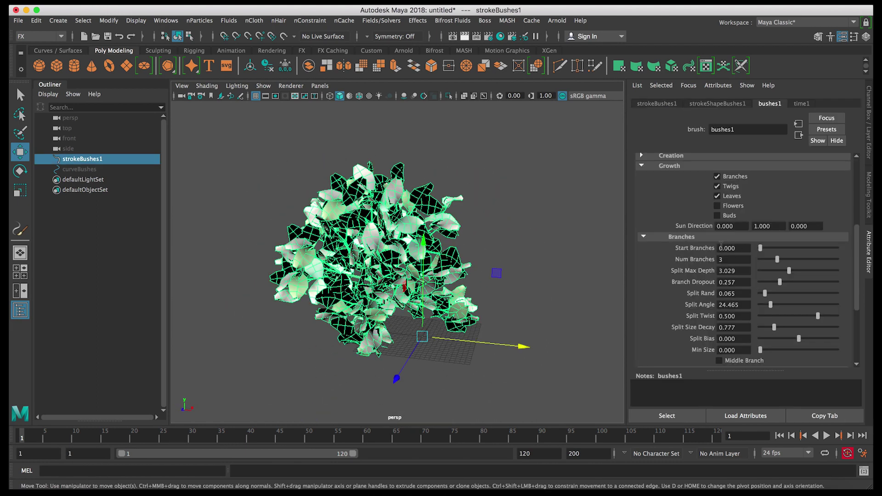
# - Try a higher Split Max Depth, undo it back to 3.029, and collapse Branches
pyautogui.moveTo(789, 271); pyautogui.dragTo(791, 272)
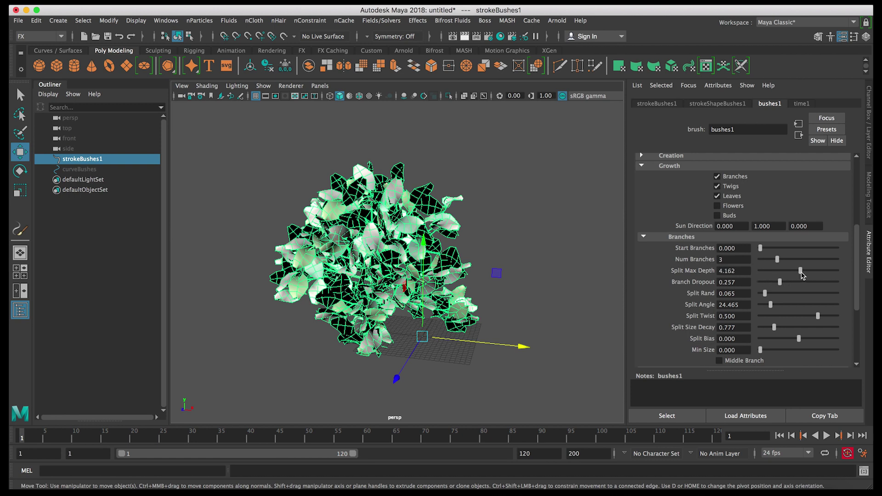
pyautogui.hotkey('ctrl', 'z')
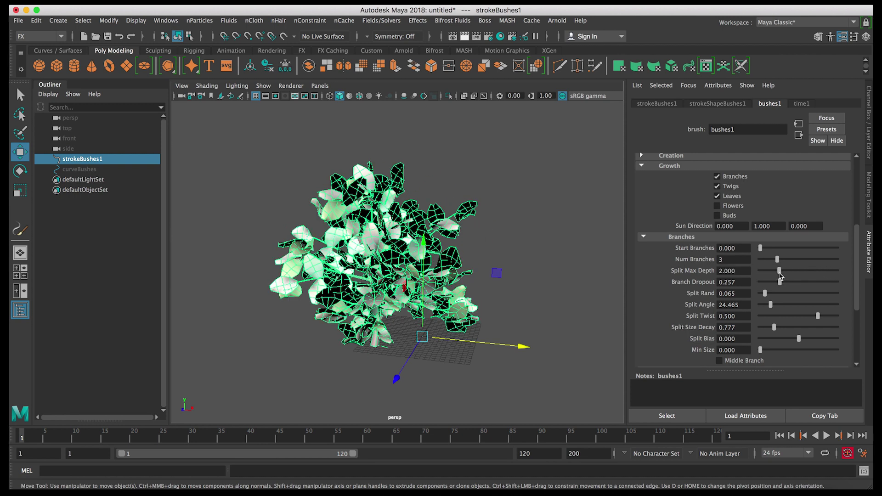
pyautogui.scroll(-3, 735, 266)
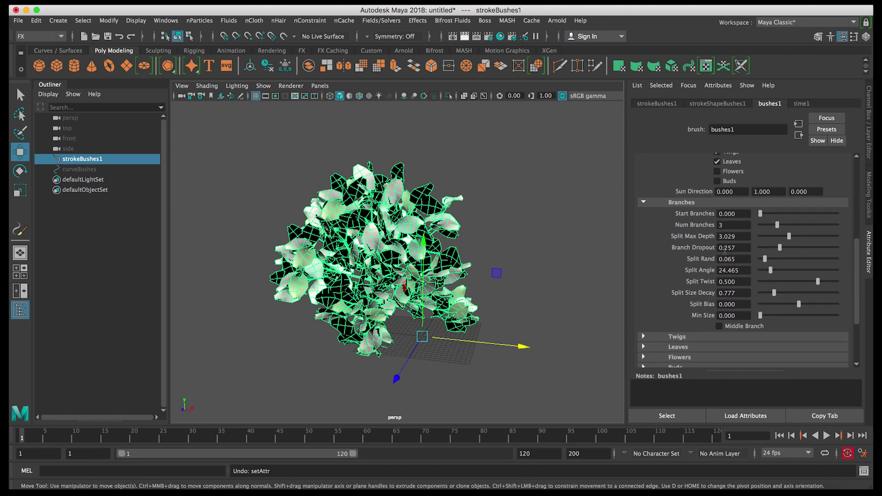
pyautogui.scroll(4, 522, 254)
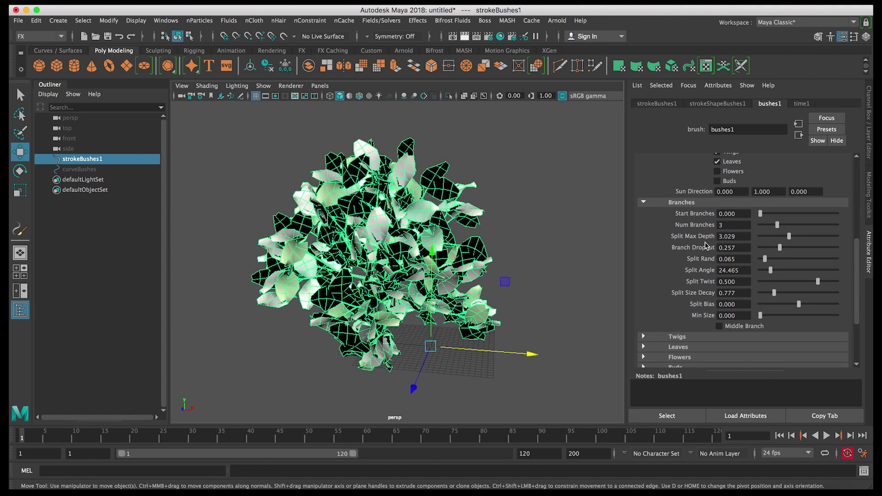
pyautogui.click(671, 203)
# - Lengthen the bushes1 Twig Length from 0.413 to about 0.878, undoing a first try at 0.811
pyautogui.click(669, 248)
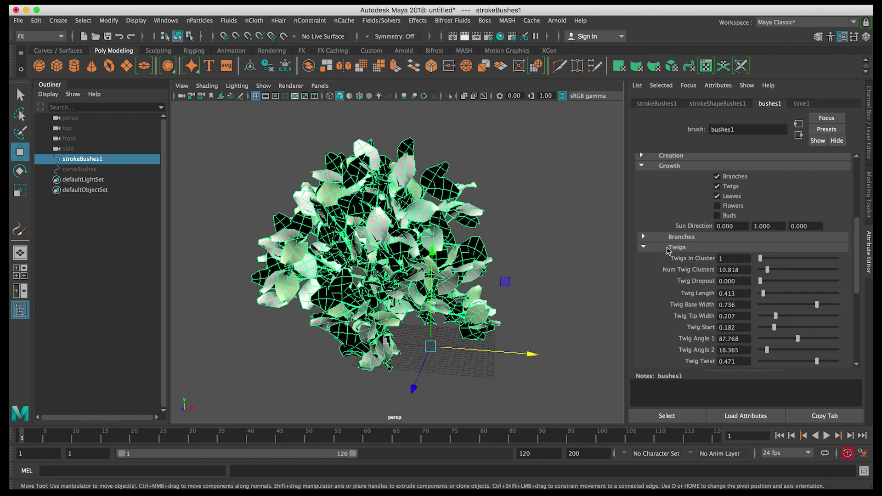
pyautogui.moveTo(855, 260); pyautogui.dragTo(848, 270)
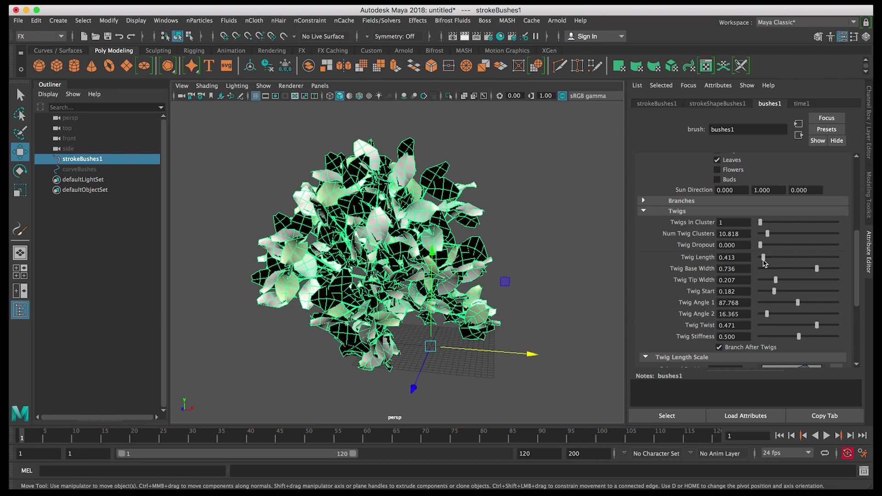
pyautogui.moveTo(764, 262); pyautogui.dragTo(767, 263)
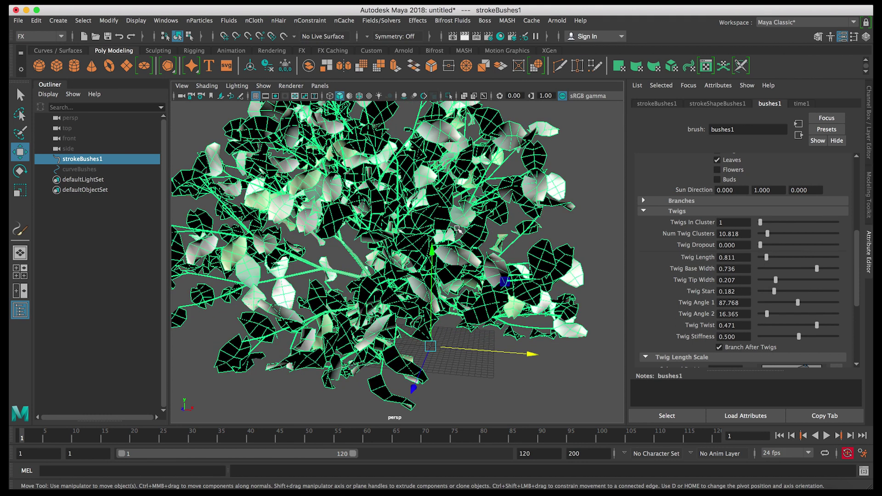
pyautogui.keyDown('alt'); pyautogui.moveTo(543, 257); pyautogui.dragTo(396, 224); pyautogui.keyUp('alt')
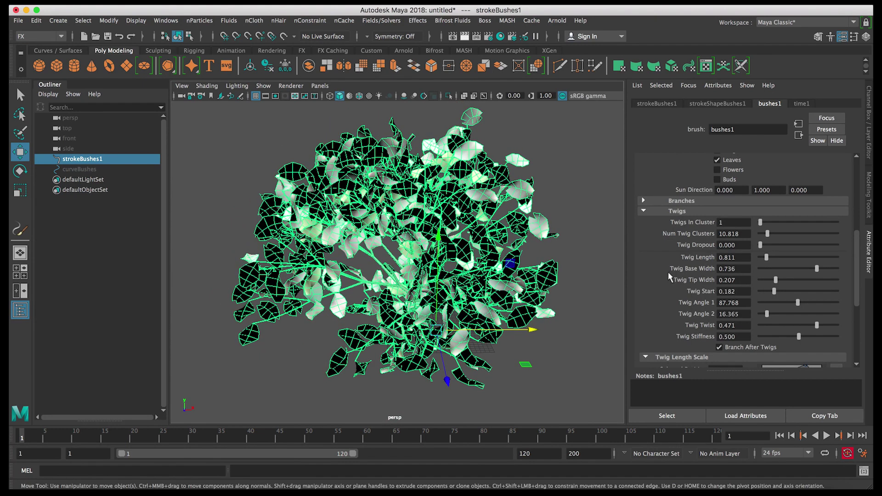
pyautogui.press('z')
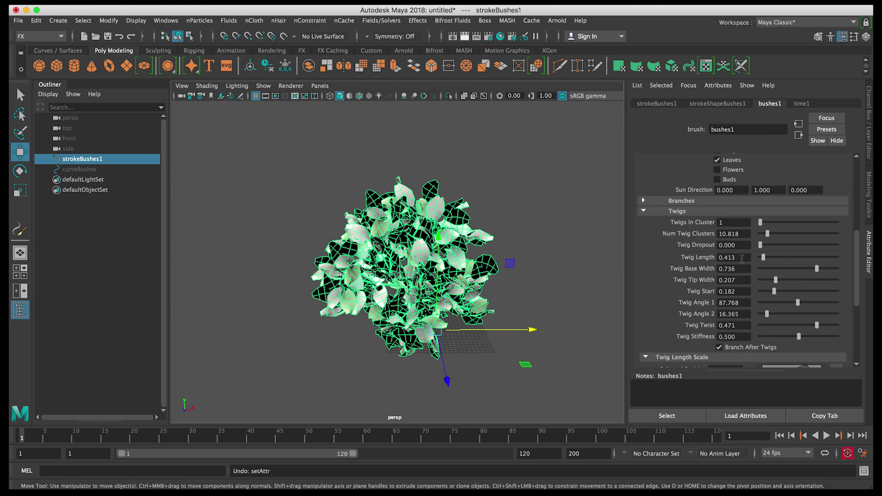
pyautogui.moveTo(759, 262); pyautogui.dragTo(767, 263)
pyautogui.keyDown('alt'); pyautogui.moveTo(452, 260); pyautogui.dragTo(358, 251); pyautogui.keyUp('alt')
pyautogui.click(427, 261)
pyautogui.keyDown('alt'); pyautogui.moveTo(427, 261); pyautogui.dragTo(461, 270); pyautogui.keyUp('alt')
pyautogui.click(461, 271)
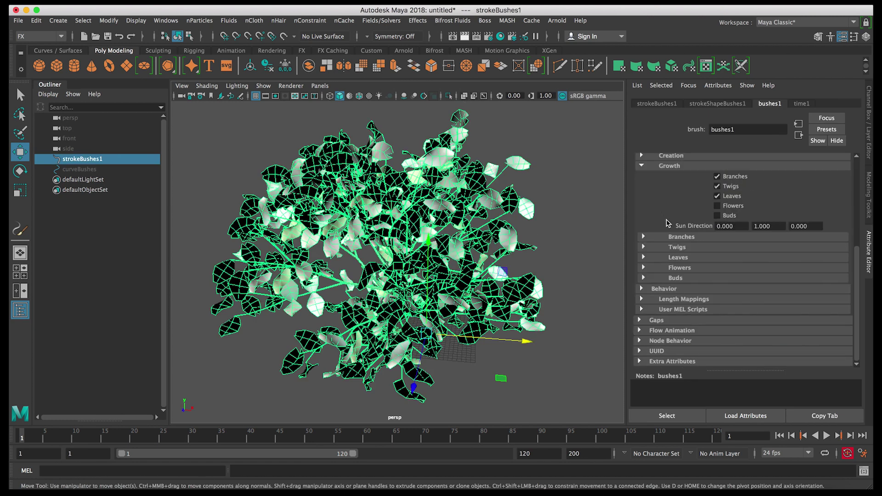
# - Expand the leaf settings and set Num Leaf Clusters to 4
pyautogui.click(669, 259)
pyautogui.scroll(-1, 783, 256)
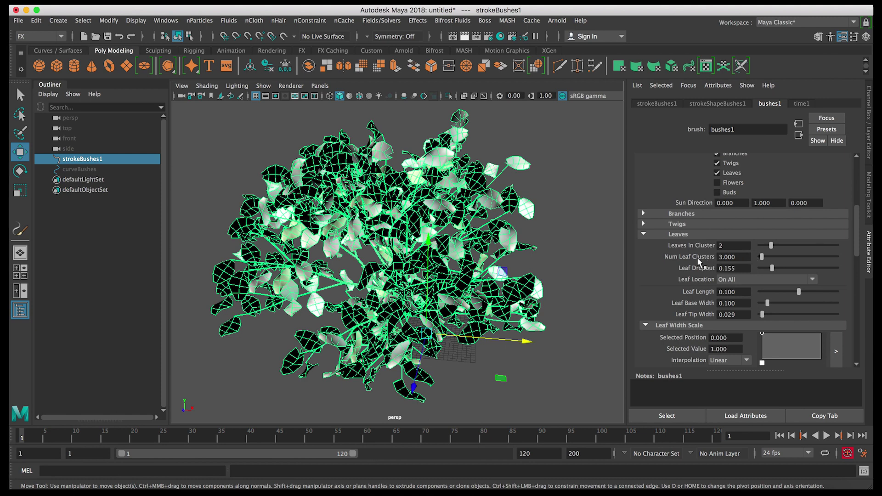
pyautogui.keyDown('alt'); pyautogui.moveTo(480, 249); pyautogui.dragTo(528, 257, button='right'); pyautogui.keyUp('alt')
pyautogui.keyDown('alt'); pyautogui.moveTo(528, 257); pyautogui.dragTo(547, 253); pyautogui.keyUp('alt')
pyautogui.moveTo(765, 260)
pyautogui.mouseDown()
pyautogui.moveTo(780, 260)
pyautogui.moveTo(763, 261)
pyautogui.mouseUp()
pyautogui.doubleClick(739, 257)
pyautogui.write('3')
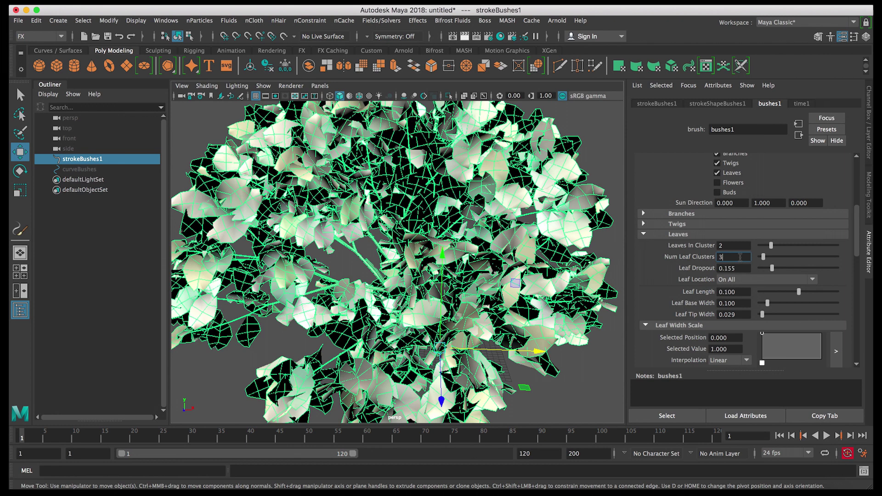
pyautogui.press('Return')
pyautogui.write('4')
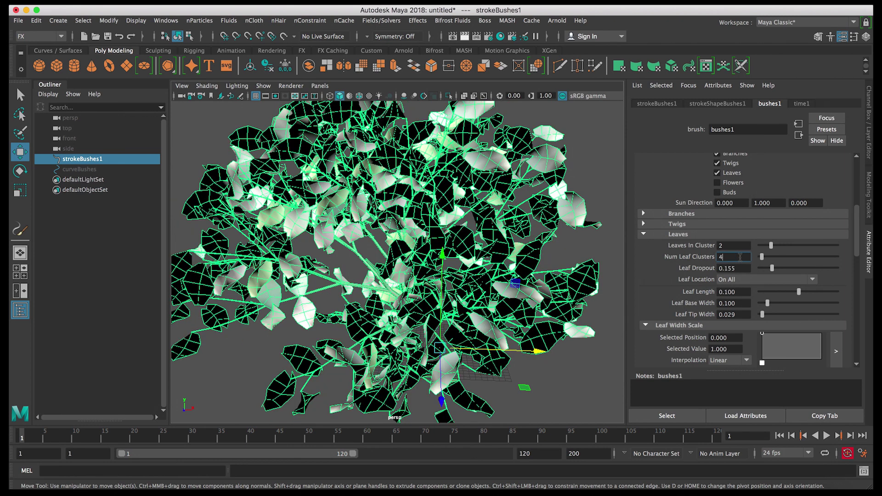
pyautogui.press('Return')
# - Test Leaves In Cluster and Leaf Dropout, keeping 2 leaves and 0.155 dropout, then collapse Leaves
pyautogui.keyDown('alt'); pyautogui.moveTo(616, 263); pyautogui.dragTo(545, 252); pyautogui.keyUp('alt')
pyautogui.click(537, 248)
pyautogui.click(509, 215)
pyautogui.press('f')
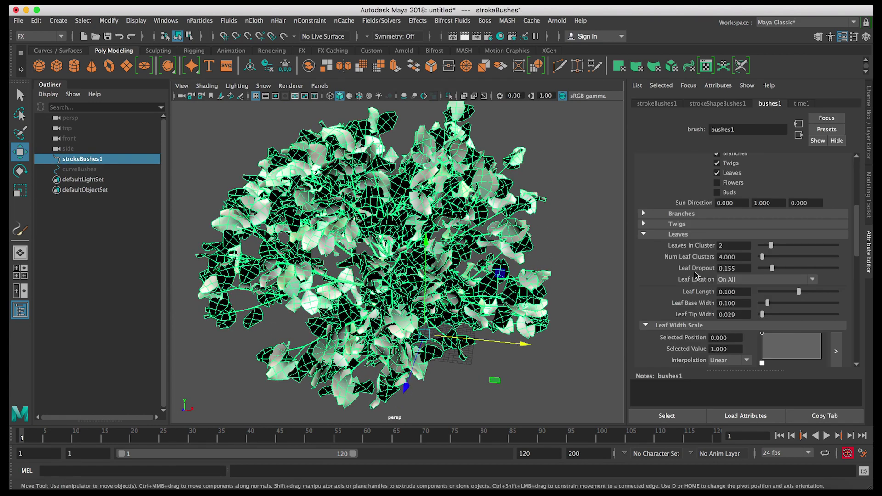
pyautogui.moveTo(771, 246)
pyautogui.mouseDown()
pyautogui.moveTo(791, 247)
pyautogui.moveTo(766, 249)
pyautogui.mouseUp()
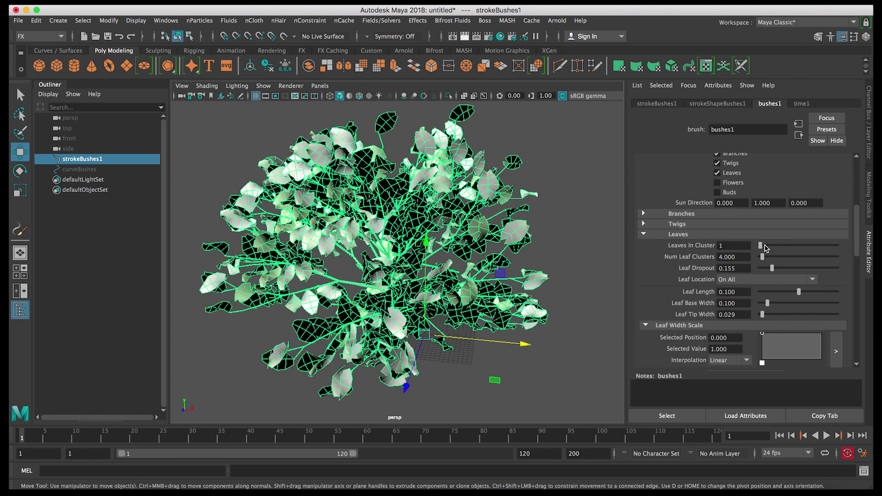
pyautogui.hotkey('ctrl', 'z')
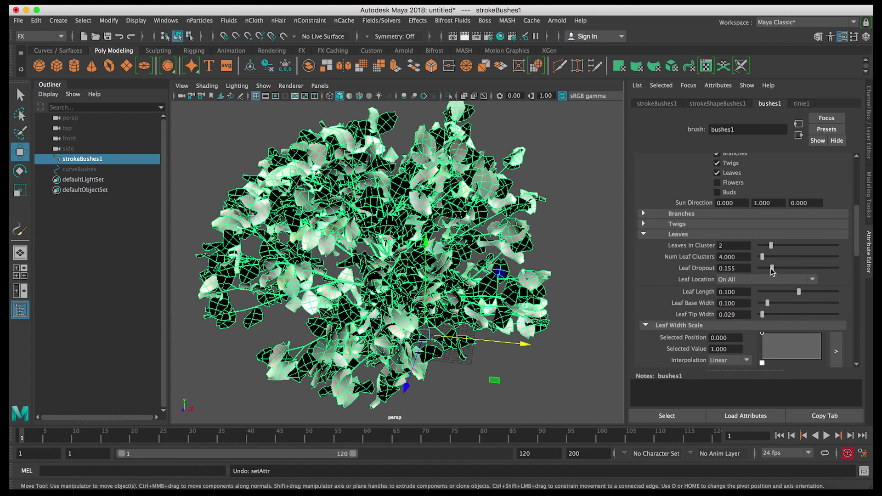
pyautogui.moveTo(776, 272)
pyautogui.mouseDown()
pyautogui.moveTo(792, 269)
pyautogui.moveTo(773, 269)
pyautogui.mouseUp()
pyautogui.click(708, 235)
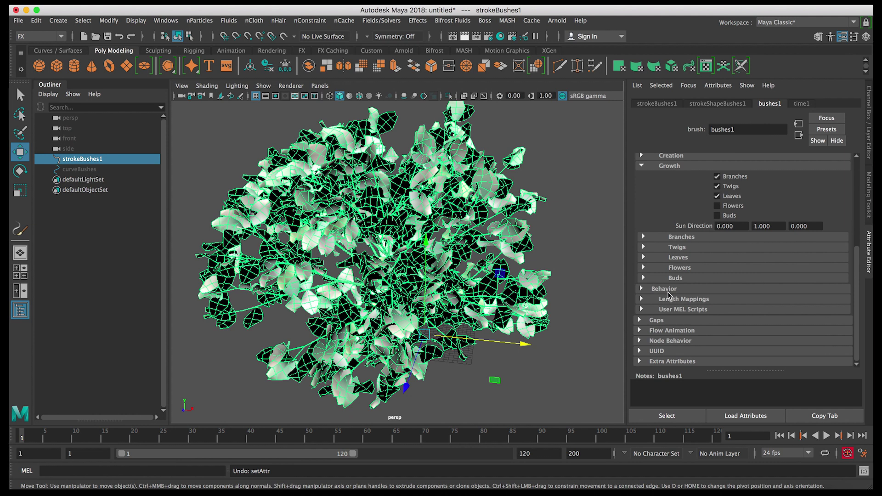
# - Expand Behavior > Forces in the bushes1 brush attributes
pyautogui.click(653, 290)
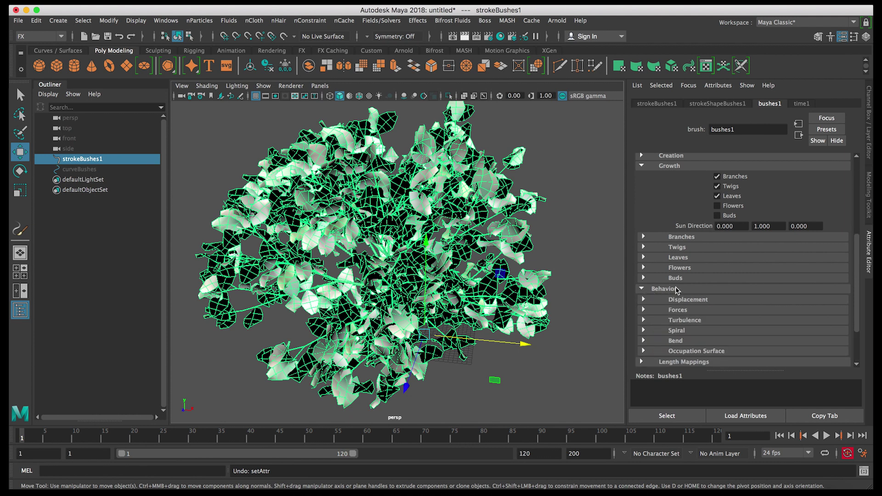
pyautogui.moveTo(855, 287); pyautogui.dragTo(845, 298)
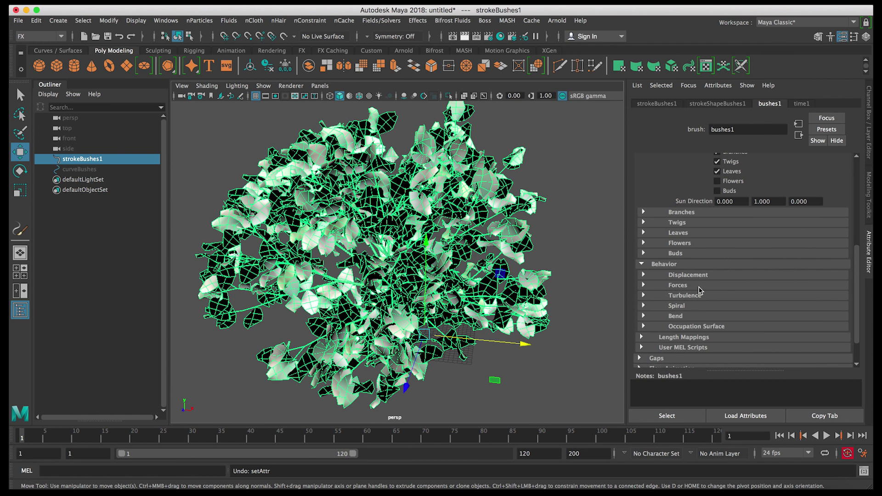
pyautogui.click(675, 286)
# - Deselect the bush and tumble around its dense canopy without the wireframe
pyautogui.keyDown('alt'); pyautogui.moveTo(524, 275); pyautogui.dragTo(533, 279); pyautogui.keyUp('alt')
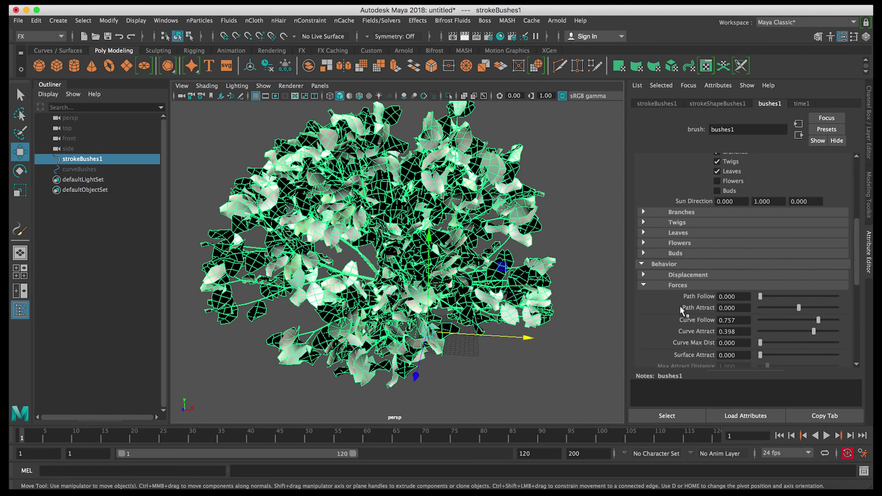
pyautogui.click(522, 351)
pyautogui.keyDown('alt'); pyautogui.moveTo(522, 350); pyautogui.dragTo(464, 332); pyautogui.keyUp('alt')
pyautogui.keyDown('alt'); pyautogui.moveTo(523, 299); pyautogui.dragTo(469, 204); pyautogui.keyUp('alt')
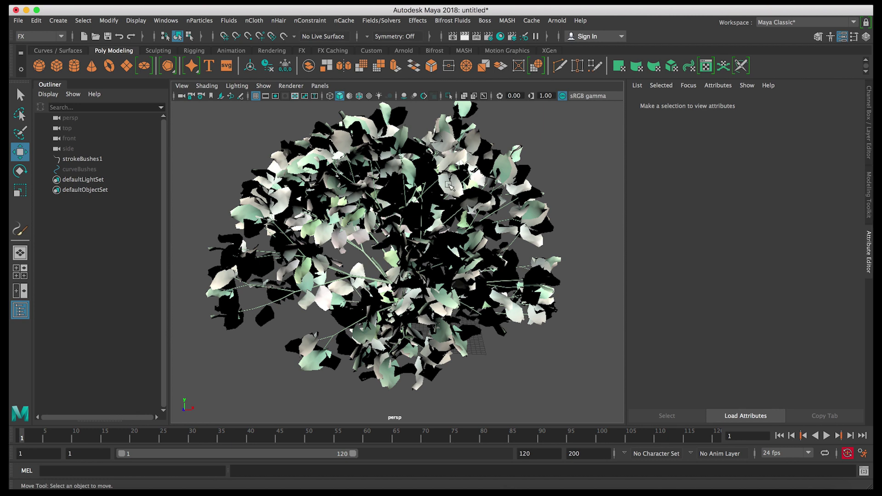
pyautogui.keyDown('alt'); pyautogui.moveTo(324, 248); pyautogui.dragTo(313, 249); pyautogui.keyUp('alt')
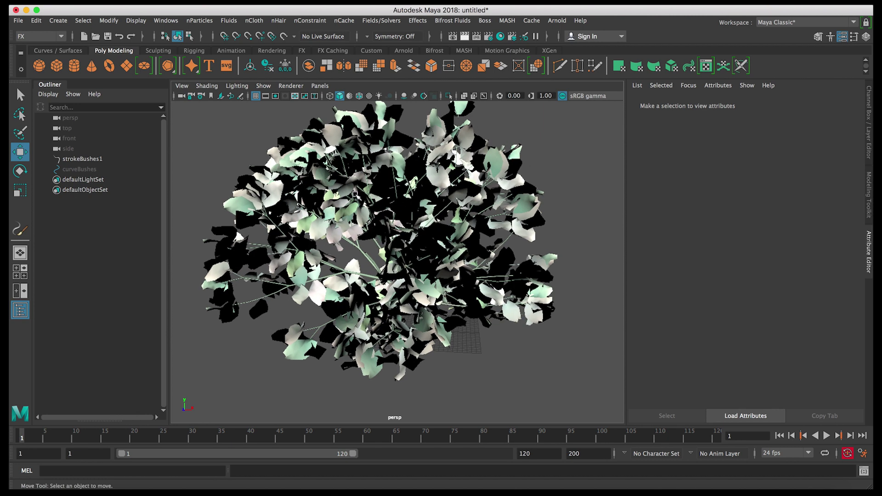
# - Nudge Path Follow slightly and raise Path Attract from 0 to about 0.297
pyautogui.click(511, 235)
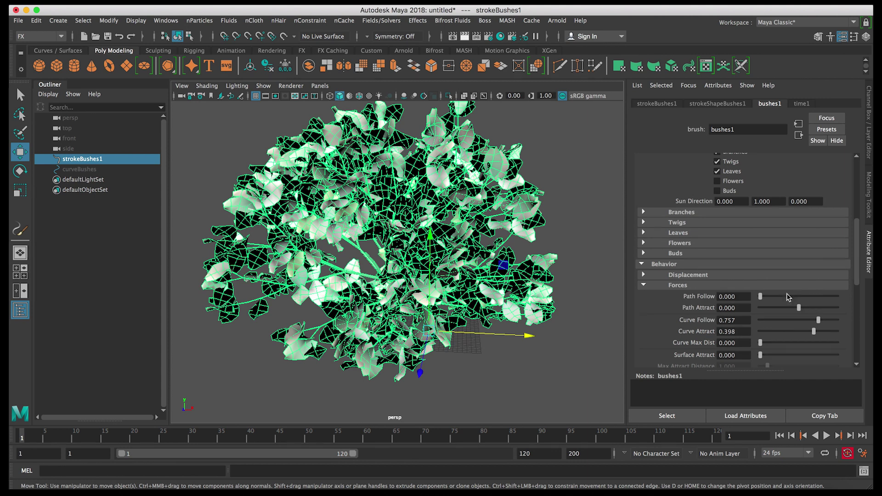
pyautogui.scroll(-3, 808, 282)
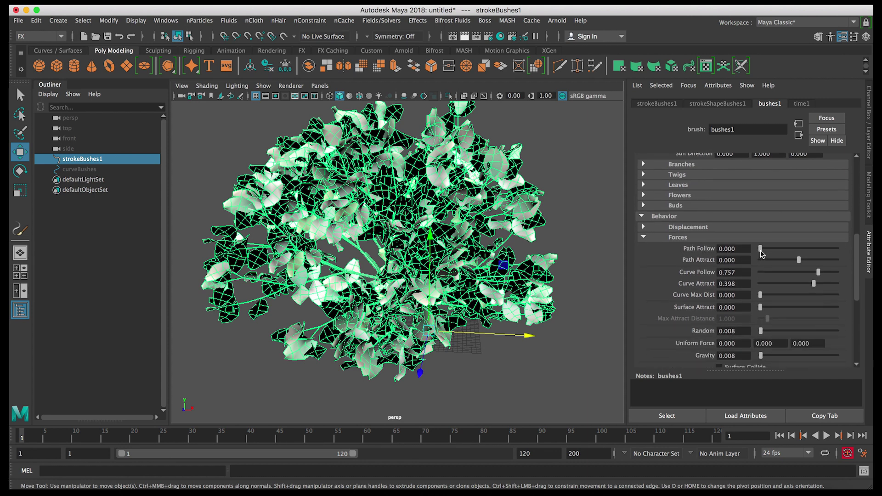
pyautogui.moveTo(761, 253); pyautogui.dragTo(768, 254)
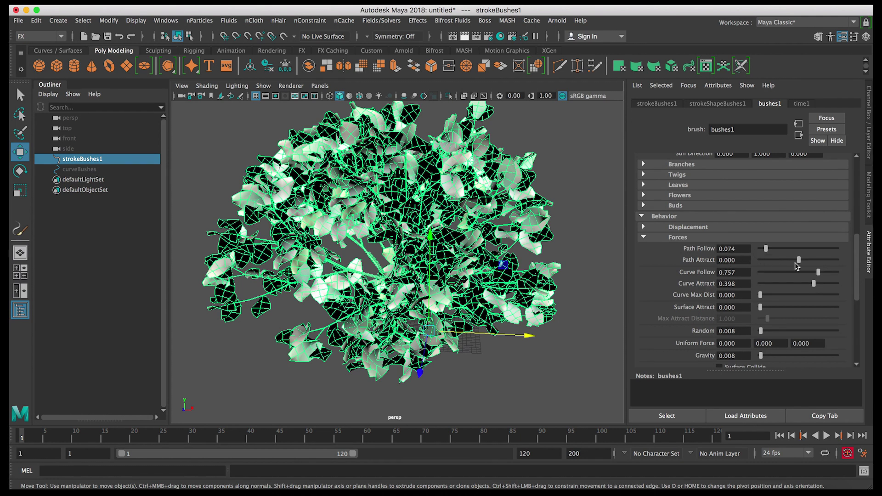
pyautogui.moveTo(800, 264); pyautogui.dragTo(811, 262)
# - Try Path Attract at 0.5 and inspect the reshaped bush from a low angle
pyautogui.click(618, 207)
pyautogui.keyDown('alt'); pyautogui.moveTo(567, 216); pyautogui.dragTo(441, 220); pyautogui.keyUp('alt')
pyautogui.keyDown('alt'); pyautogui.moveTo(396, 244); pyautogui.dragTo(506, 198); pyautogui.keyUp('alt')
pyautogui.click(514, 188)
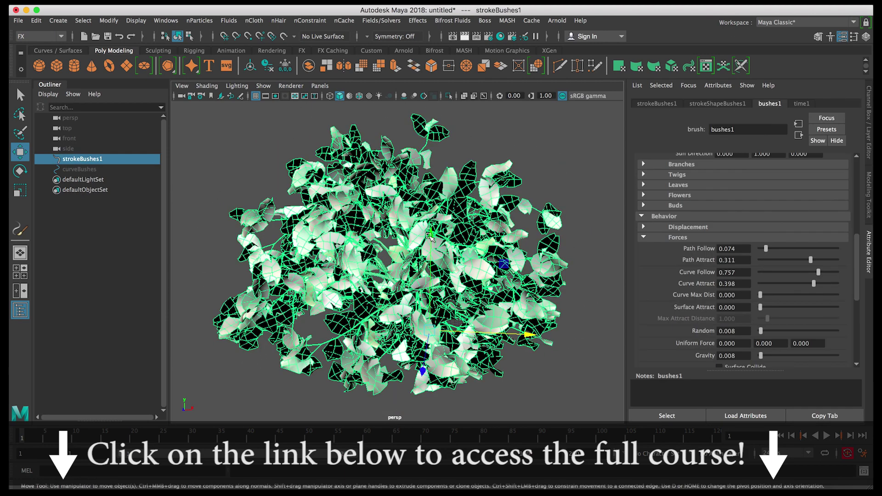
pyautogui.click(741, 260)
pyautogui.write('0.5')
pyautogui.press('Return')
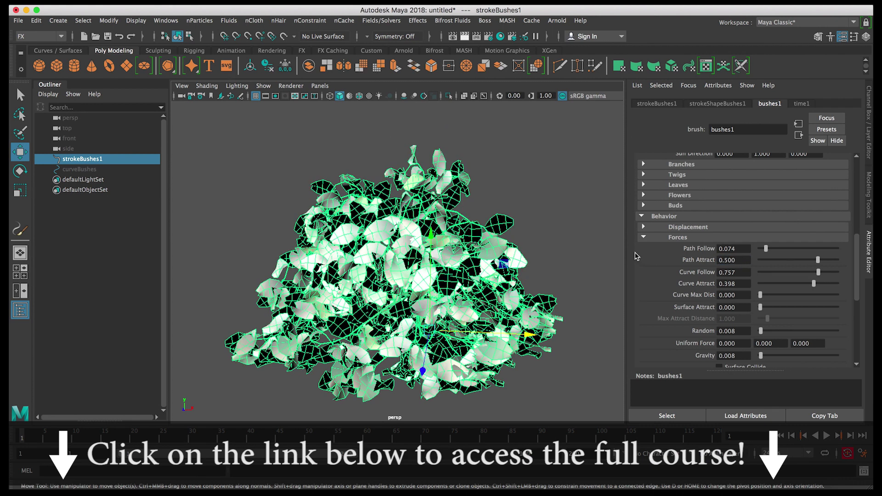
pyautogui.click(602, 232)
pyautogui.keyDown('alt'); pyautogui.moveTo(601, 239); pyautogui.dragTo(548, 257); pyautogui.keyUp('alt')
# - Lower Path Attract to 0.4 and inspect the bush's shape
pyautogui.click(524, 279)
pyautogui.click(741, 261)
pyautogui.write('0.')
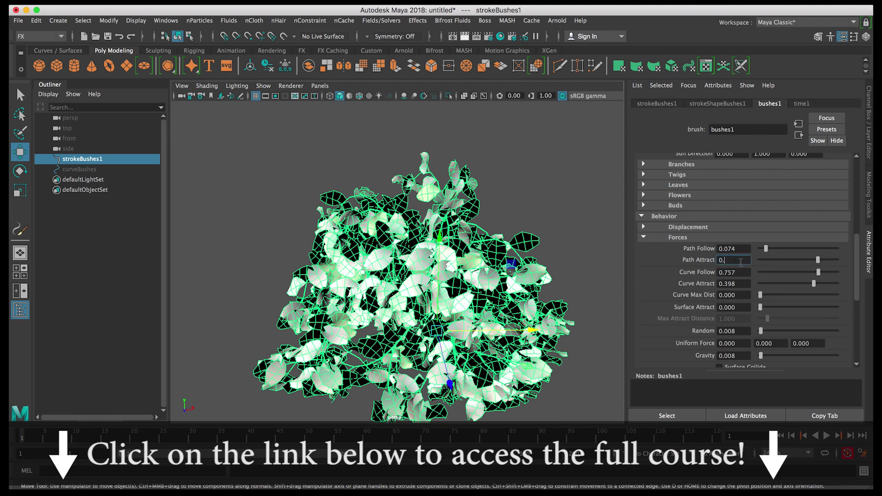
pyautogui.write('4')
pyautogui.press('Return')
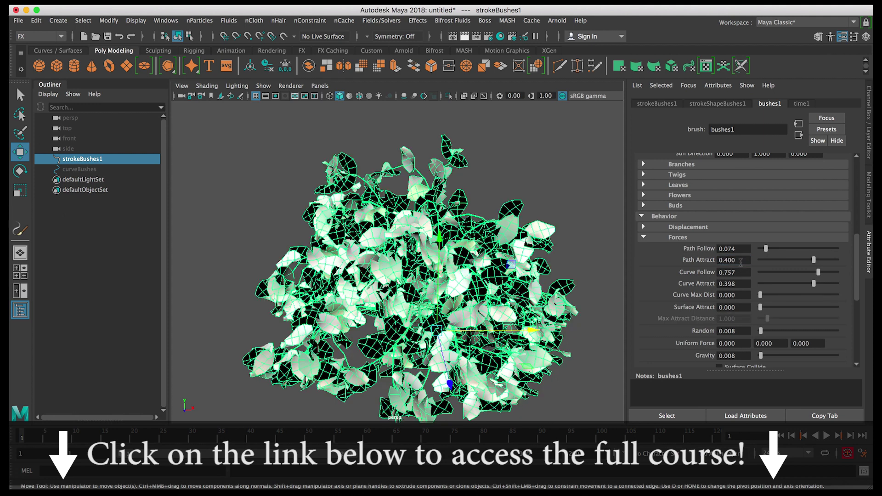
pyautogui.click(590, 201)
pyautogui.moveTo(581, 220)
pyautogui.keyDown('alt'); pyautogui.mouseDown()
pyautogui.moveTo(529, 220)
pyautogui.moveTo(611, 224)
pyautogui.moveTo(574, 184)
pyautogui.moveTo(453, 138)
pyautogui.moveTo(599, 230)
pyautogui.moveTo(380, 218)
pyautogui.moveTo(423, 197)
pyautogui.moveTo(390, 238)
pyautogui.moveTo(512, 212)
pyautogui.mouseUp(); pyautogui.keyUp('alt')
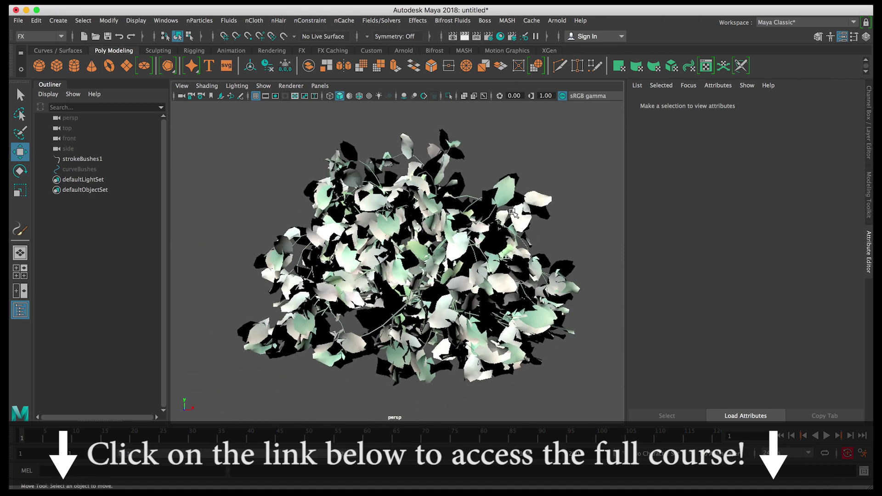
# - Settle Path Attract at 0.35 and inspect the final bush shape
pyautogui.click(512, 212)
pyautogui.click(739, 260)
pyautogui.write('0')
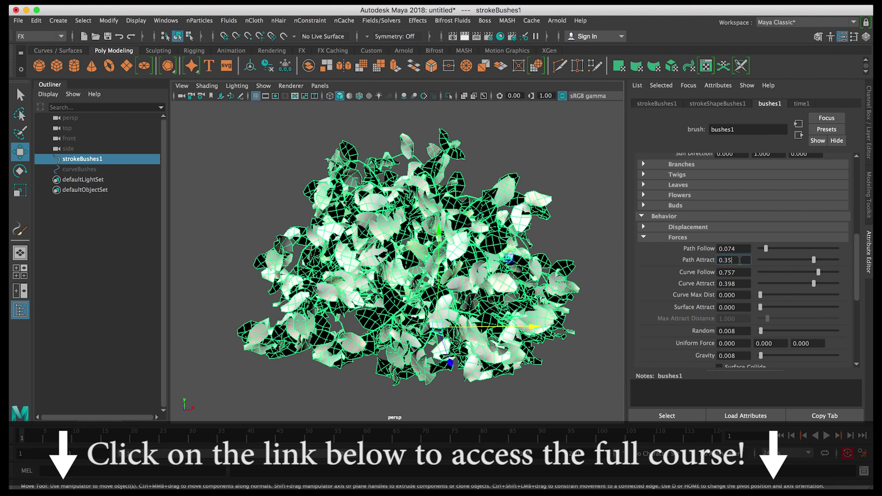
pyautogui.write('.35')
pyautogui.press('Return')
pyautogui.click(610, 216)
pyautogui.keyDown('alt'); pyautogui.moveTo(611, 216); pyautogui.dragTo(537, 229); pyautogui.keyUp('alt')
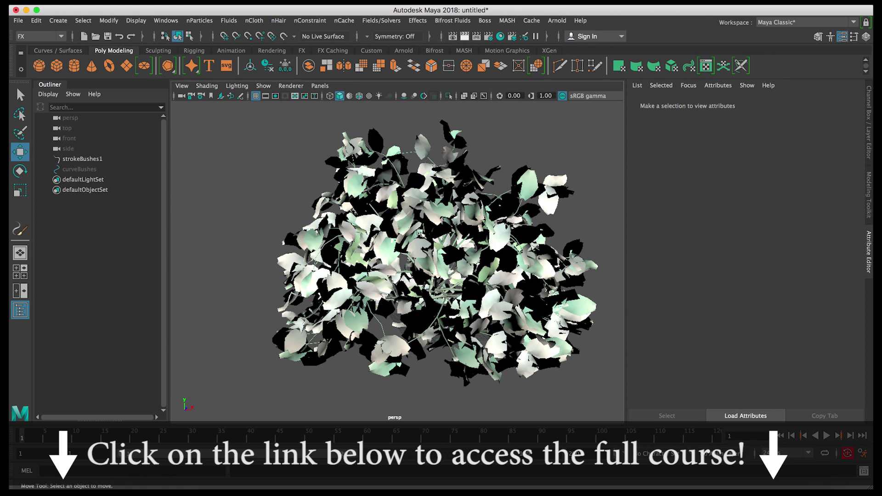
# - Via Save Scene As, create a new Shrub folder inside assets and open it
pyautogui.click(19, 20)
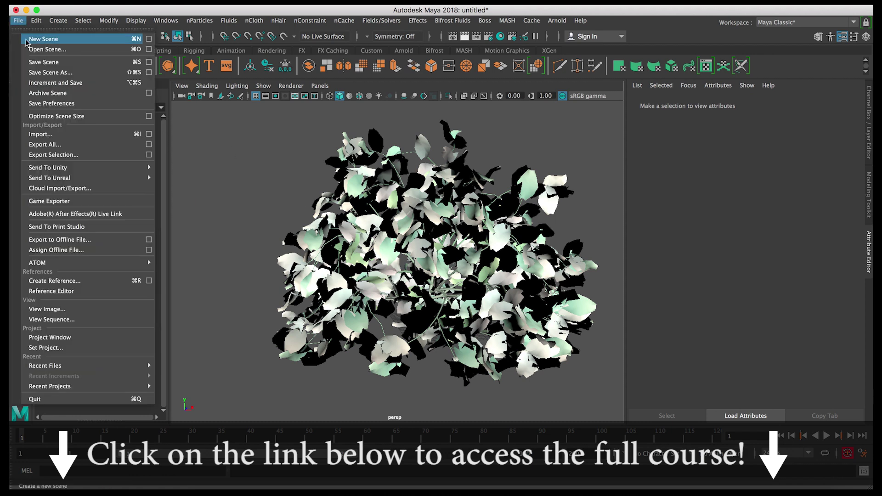
pyautogui.click(36, 72)
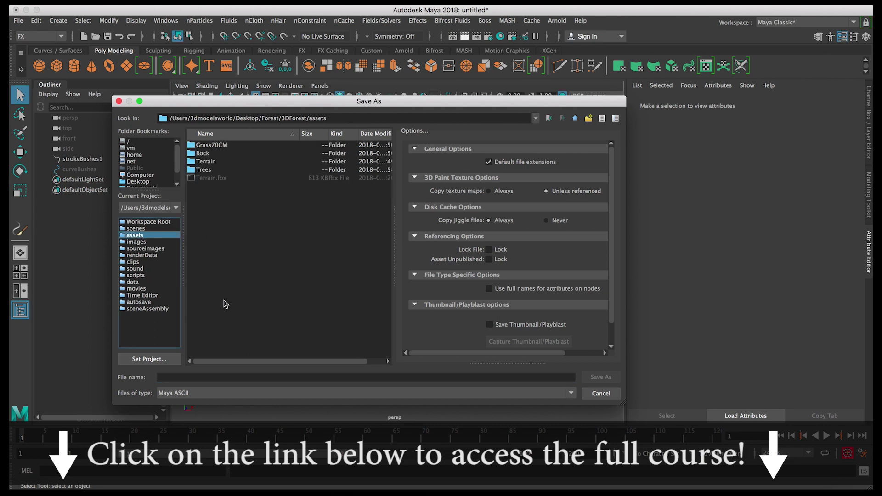
pyautogui.click(188, 378)
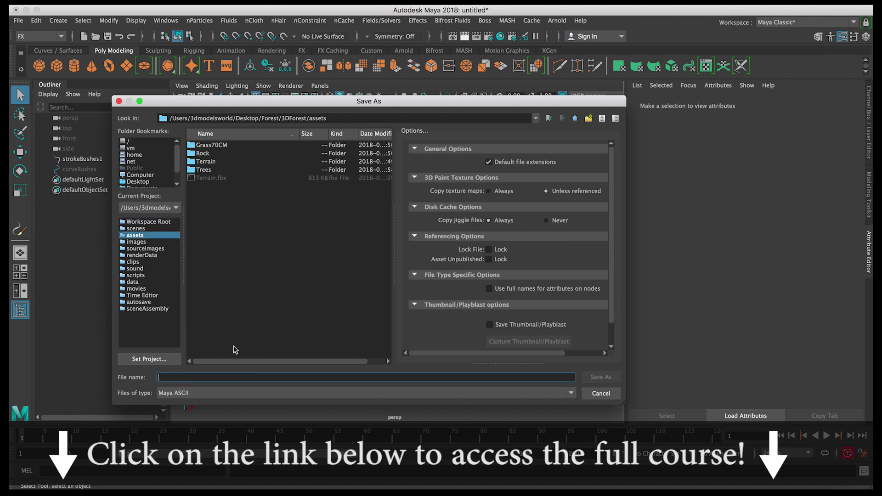
pyautogui.click(589, 119)
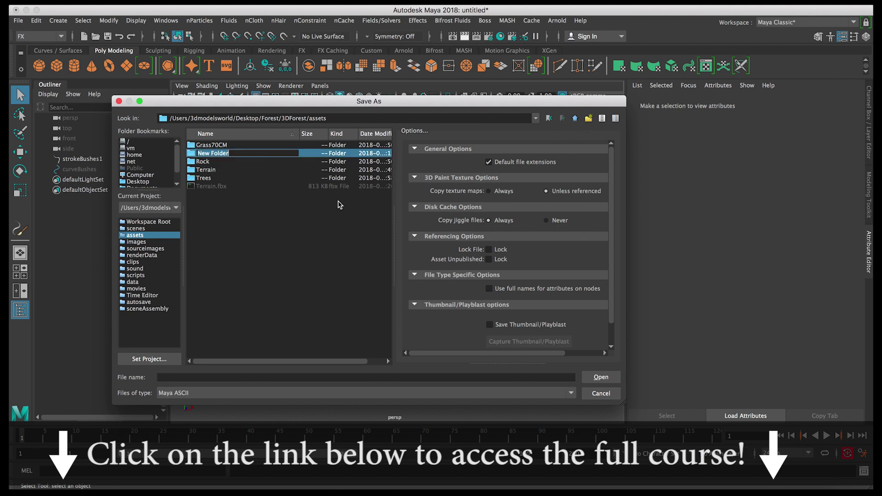
pyautogui.write('Shrub')
pyautogui.press('Return')
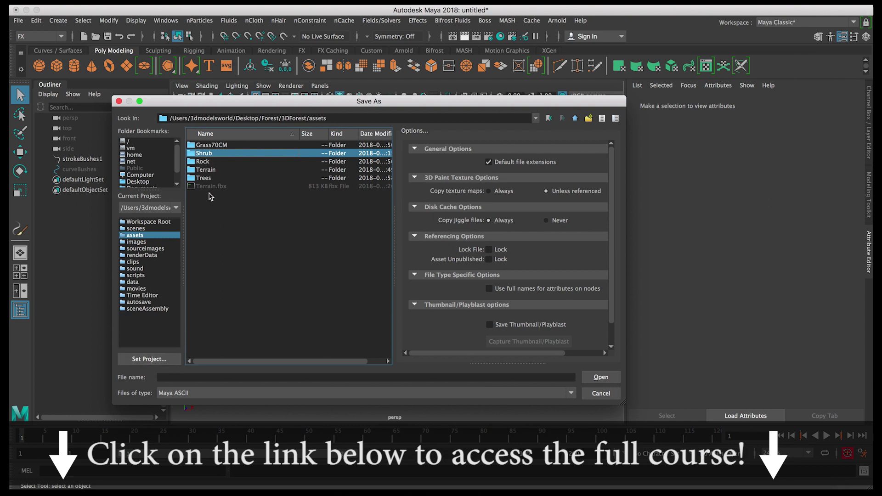
pyautogui.doubleClick(204, 154)
# - Save the scene there as shrub.ma
pyautogui.click(187, 378)
pyautogui.write('shrub')
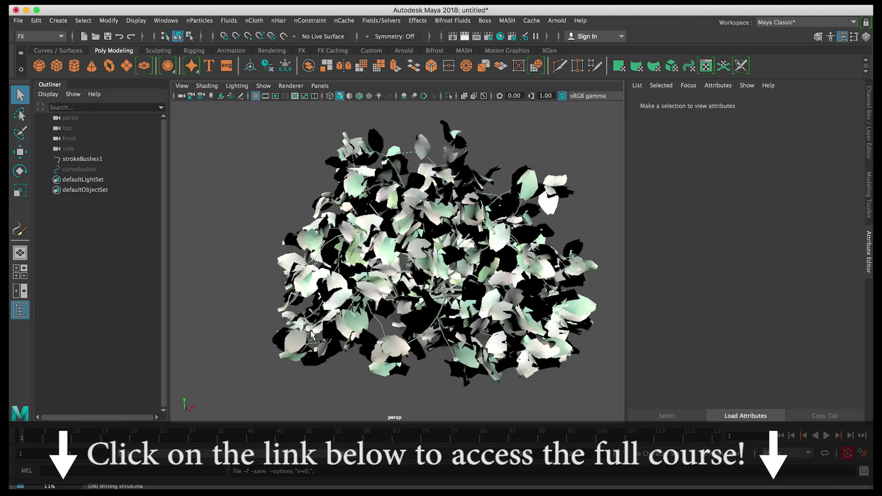
pyautogui.press('w')
pyautogui.keyDown('alt'); pyautogui.moveTo(395, 221); pyautogui.dragTo(367, 221); pyautogui.keyUp('alt')
pyautogui.keyDown('alt'); pyautogui.moveTo(377, 323); pyautogui.dragTo(370, 322); pyautogui.keyUp('alt')
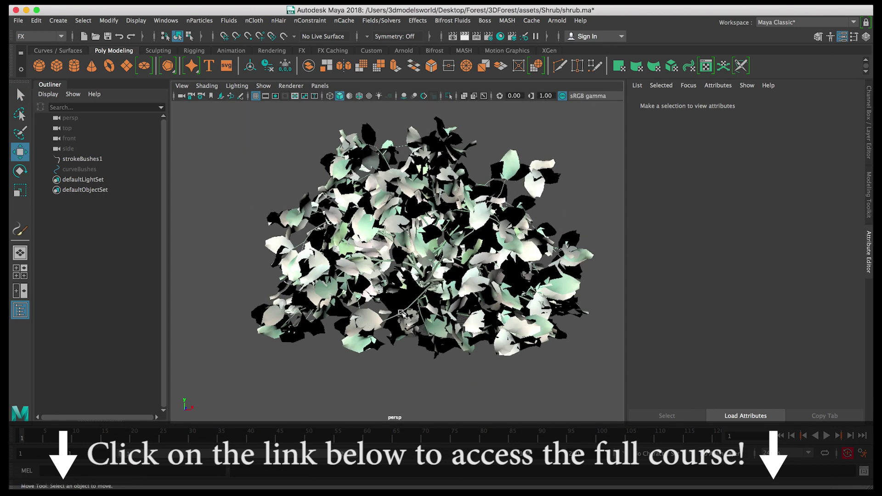
# - Select the bush, review its Forces and Deflection settings, and switch to the strokeShapeBushes1 node
pyautogui.click(463, 295)
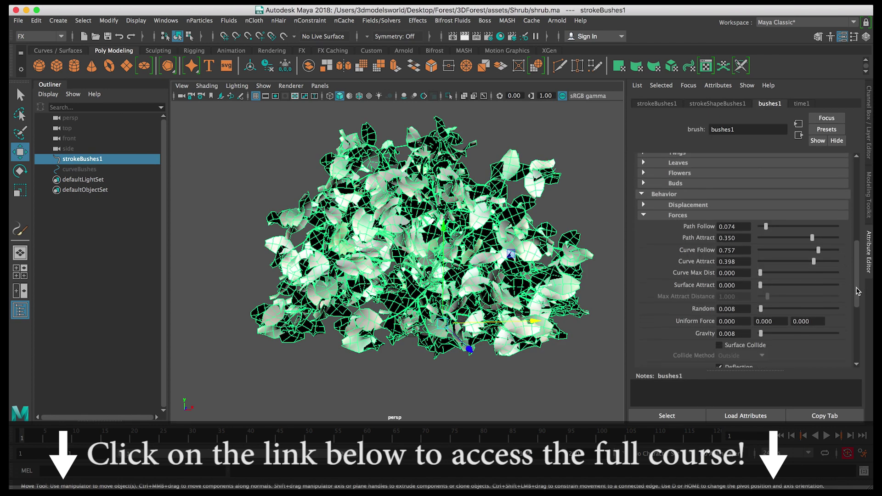
pyautogui.scroll(-3, 748, 239)
pyautogui.keyDown('alt'); pyautogui.moveTo(410, 262); pyautogui.dragTo(387, 203); pyautogui.keyUp('alt')
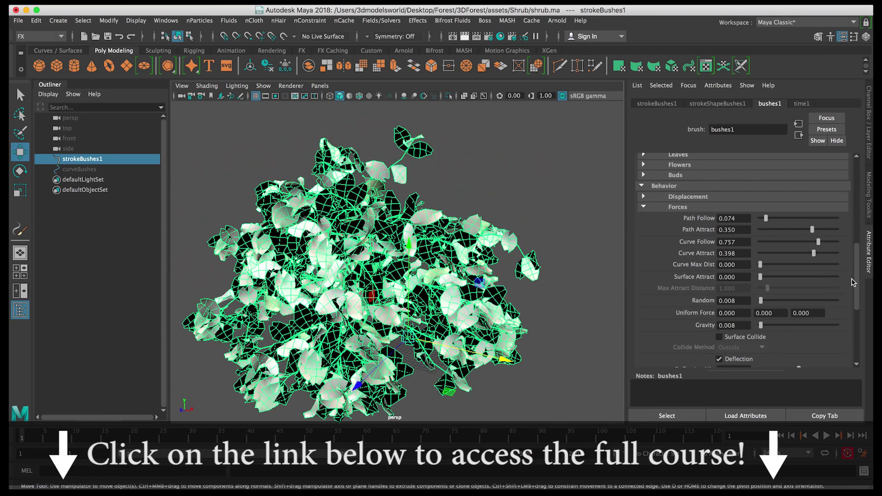
pyautogui.scroll(-2, 854, 285)
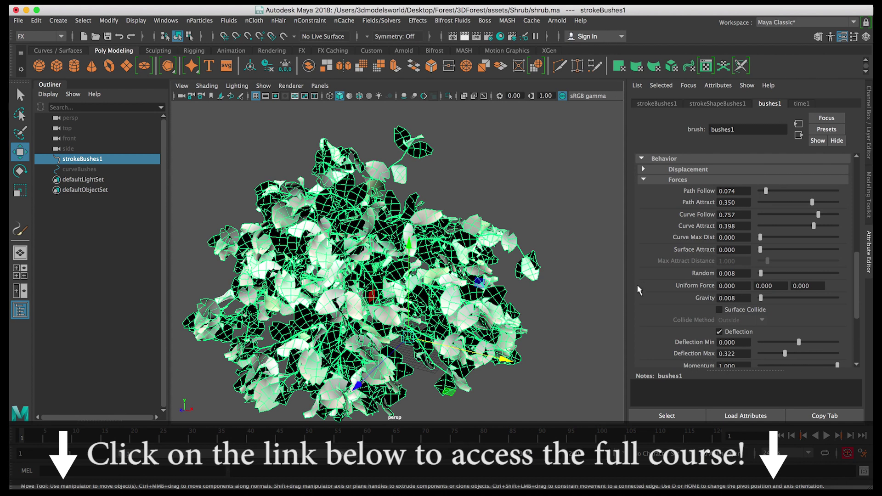
pyautogui.keyDown('alt'); pyautogui.moveTo(518, 282); pyautogui.dragTo(587, 253); pyautogui.keyUp('alt')
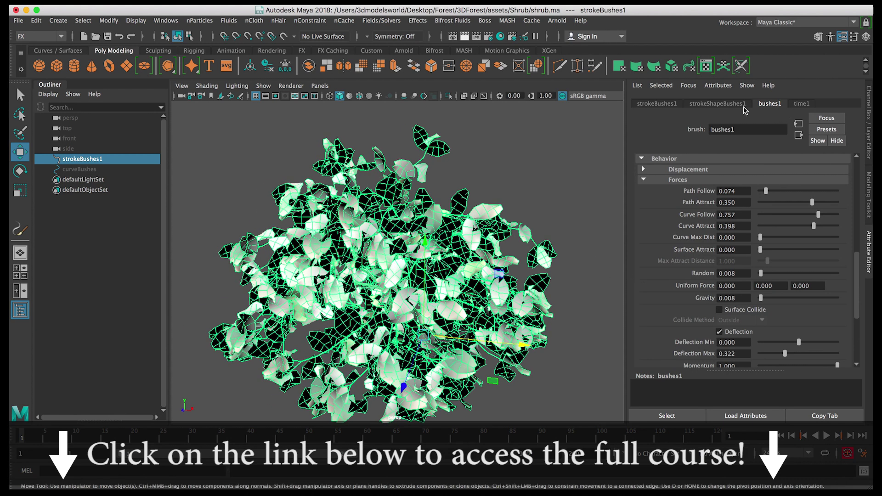
pyautogui.moveTo(855, 257); pyautogui.dragTo(858, 161)
pyautogui.click(708, 104)
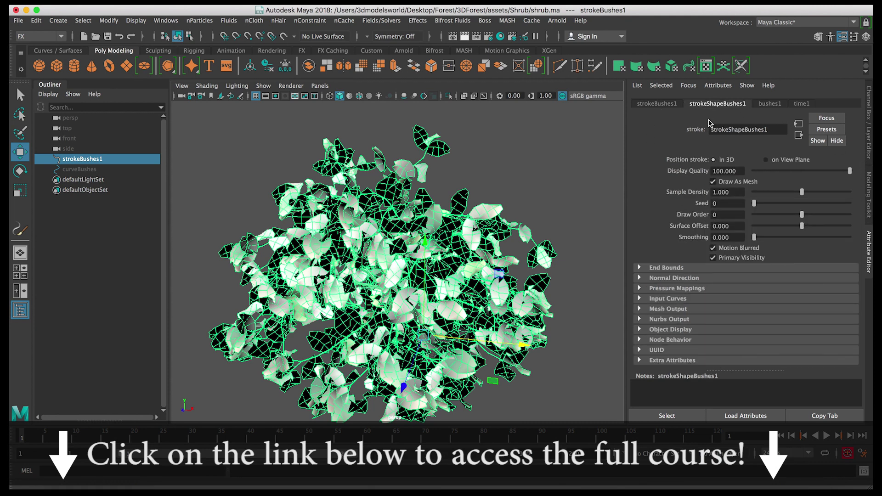
pyautogui.keyDown('alt'); pyautogui.moveTo(523, 210); pyautogui.dragTo(549, 196); pyautogui.keyUp('alt')
pyautogui.click(548, 188)
pyautogui.click(538, 188)
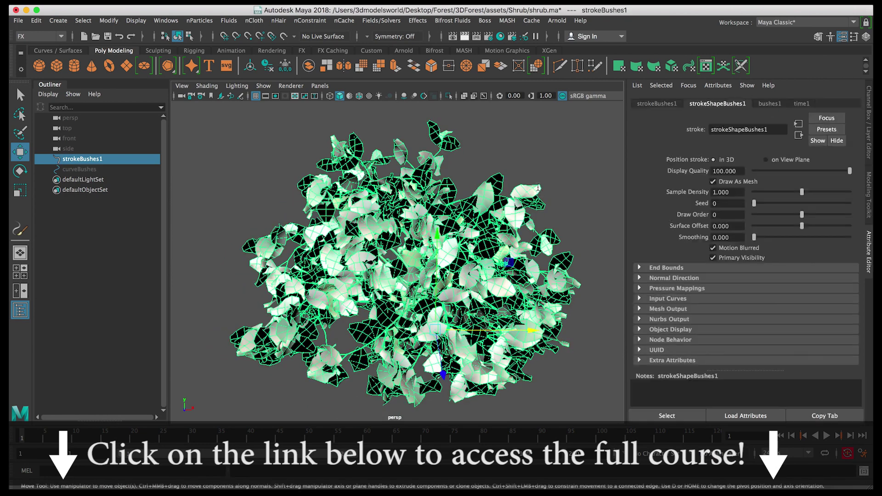
pyautogui.moveTo(756, 207); pyautogui.dragTo(839, 208)
pyautogui.keyDown('alt'); pyautogui.moveTo(593, 187); pyautogui.dragTo(527, 215); pyautogui.keyUp('alt')
pyautogui.moveTo(828, 209); pyautogui.dragTo(756, 205)
pyautogui.click(573, 203)
pyautogui.keyDown('alt'); pyautogui.moveTo(573, 204); pyautogui.dragTo(535, 232); pyautogui.keyUp('alt')
pyautogui.click(492, 241)
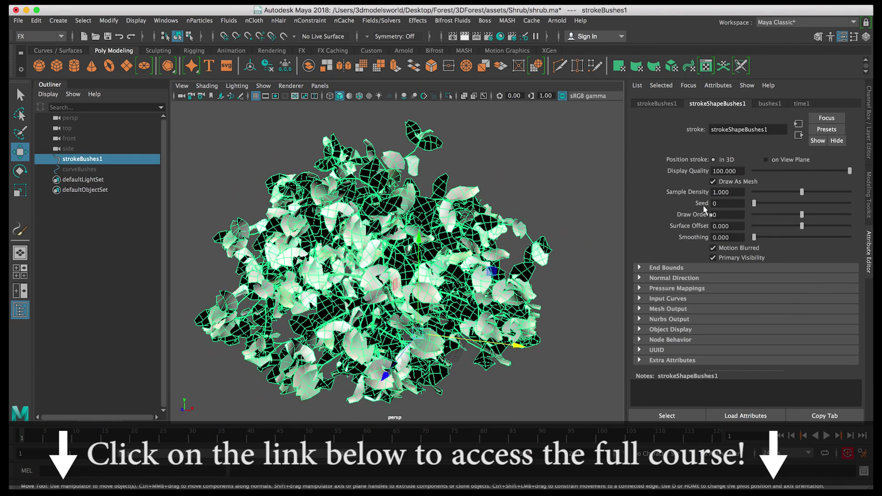
pyautogui.moveTo(761, 207); pyautogui.dragTo(788, 207)
pyautogui.keyDown('alt'); pyautogui.moveTo(526, 198); pyautogui.dragTo(442, 199); pyautogui.keyUp('alt')
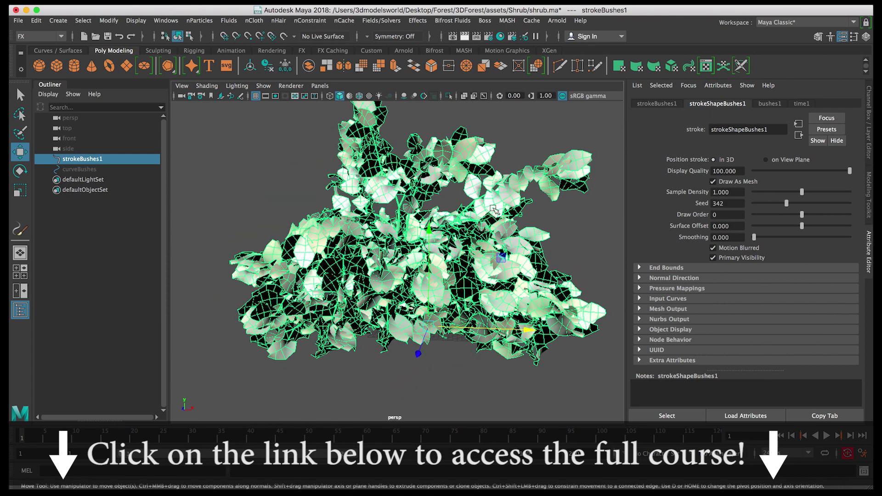
pyautogui.click(585, 228)
pyautogui.click(503, 211)
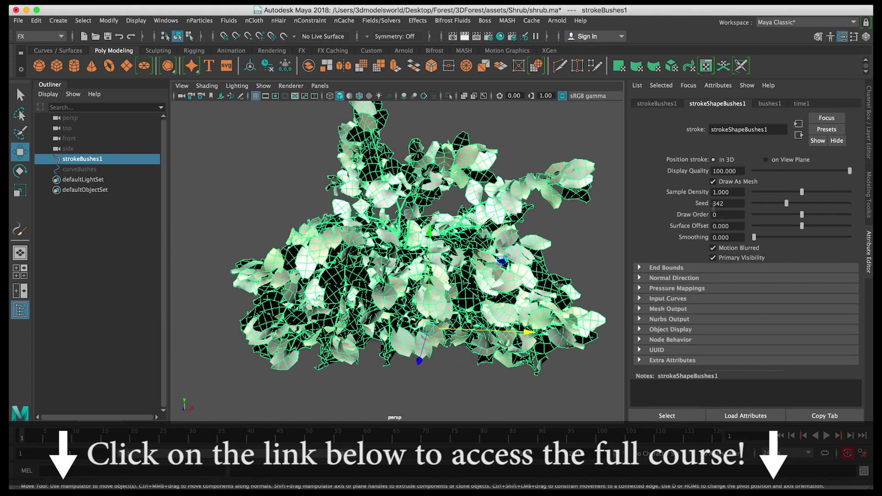
pyautogui.moveTo(778, 208); pyautogui.dragTo(737, 205)
pyautogui.click(591, 203)
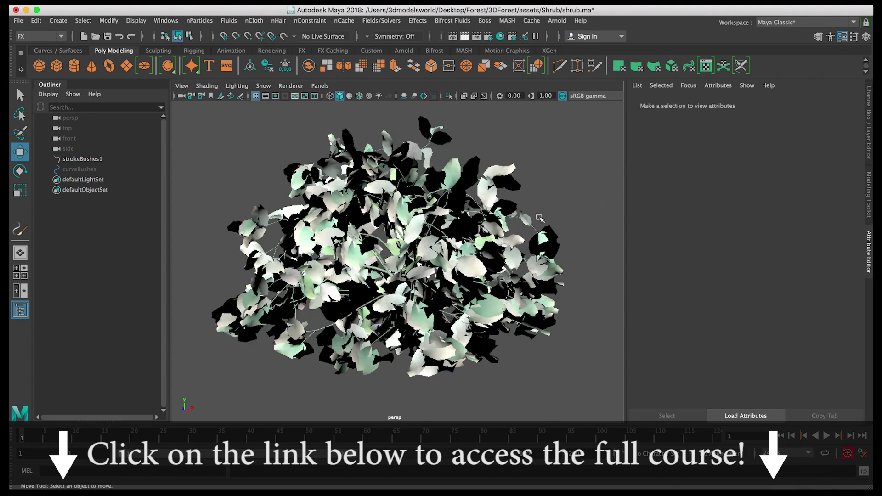
# - Select the bush stroke and set its Seed to 636
pyautogui.scroll(-5, 523, 217)
pyautogui.keyDown('alt'); pyautogui.moveTo(455, 194); pyautogui.dragTo(431, 205); pyautogui.keyUp('alt')
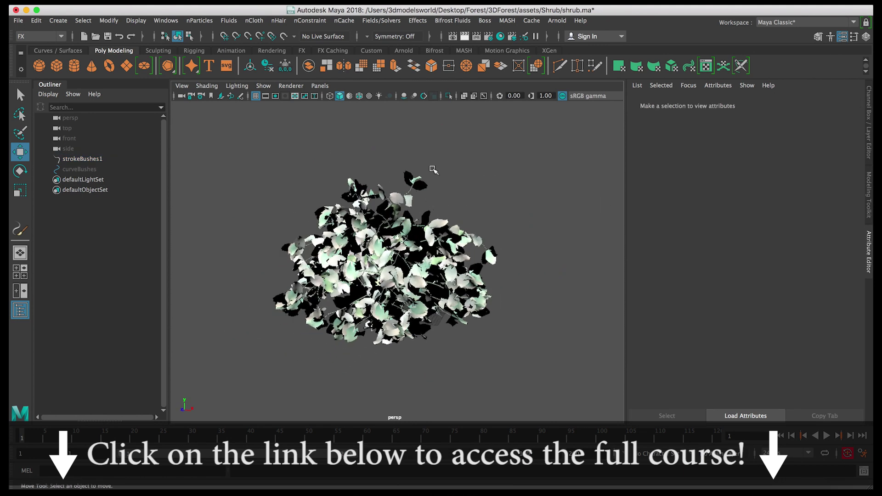
pyautogui.keyDown('alt'); pyautogui.moveTo(434, 189); pyautogui.dragTo(371, 232); pyautogui.keyUp('alt')
pyautogui.click(393, 232)
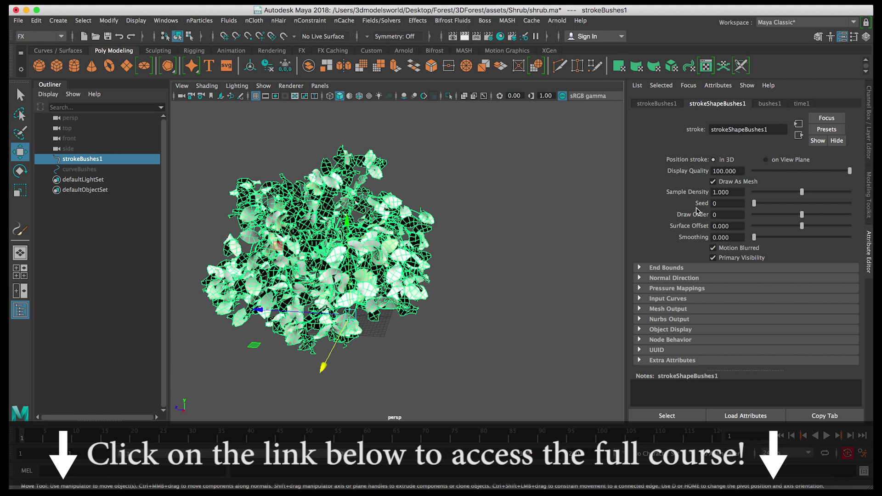
pyautogui.keyDown('alt'); pyautogui.moveTo(370, 267); pyautogui.dragTo(386, 265); pyautogui.keyUp('alt')
pyautogui.moveTo(776, 206); pyautogui.dragTo(715, 206)
# - Deselect and tumble around the bush to inspect the new Seed 636 leaf layout
pyautogui.click(559, 210)
pyautogui.keyDown('alt'); pyautogui.moveTo(476, 227); pyautogui.dragTo(547, 227); pyautogui.keyUp('alt')
pyautogui.click(474, 243)
pyautogui.keyDown('alt'); pyautogui.moveTo(501, 247); pyautogui.dragTo(332, 270); pyautogui.keyUp('alt')
pyautogui.click(541, 205)
pyautogui.keyDown('alt'); pyautogui.moveTo(353, 179); pyautogui.dragTo(416, 234); pyautogui.keyUp('alt')
pyautogui.scroll(5, 413, 235)
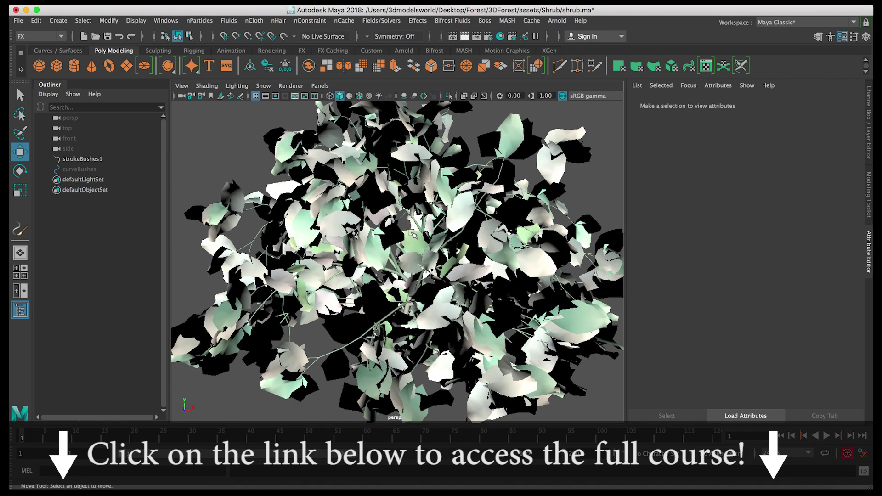
pyautogui.keyDown('alt'); pyautogui.moveTo(486, 188); pyautogui.dragTo(474, 172); pyautogui.keyUp('alt')
pyautogui.keyDown('alt'); pyautogui.moveTo(437, 138); pyautogui.dragTo(338, 219); pyautogui.keyUp('alt')
pyautogui.scroll(-7, 382, 158)
pyautogui.keyDown('alt'); pyautogui.moveTo(301, 248); pyautogui.dragTo(304, 275); pyautogui.keyUp('alt')
pyautogui.keyDown('alt'); pyautogui.moveTo(352, 222); pyautogui.dragTo(485, 187); pyautogui.keyUp('alt')
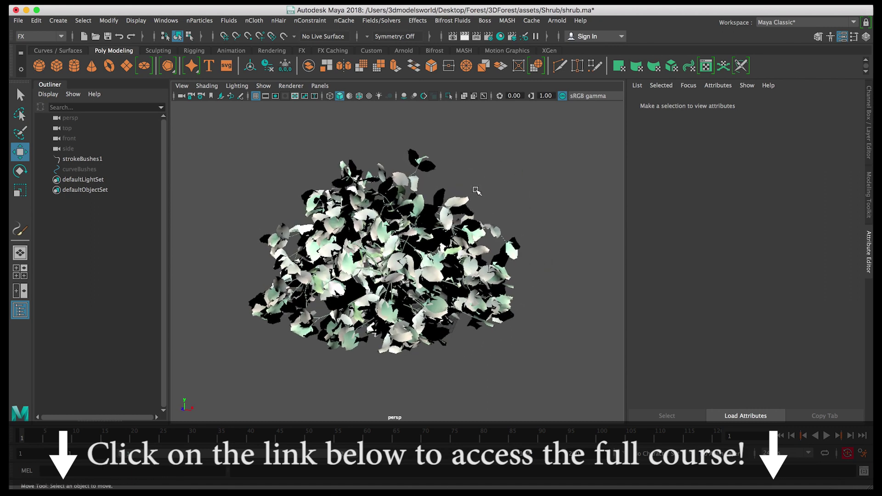